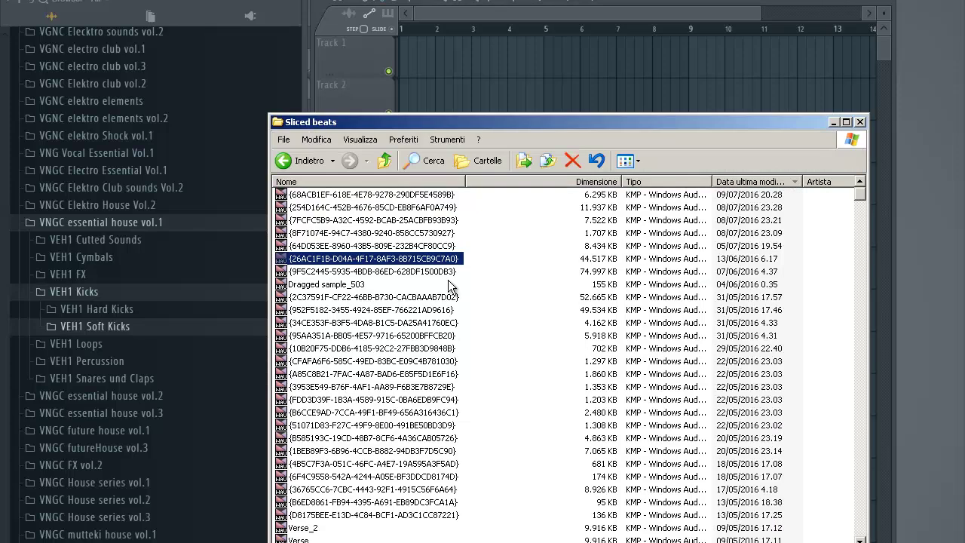
# Add the selected audio sample from the Sliced beats folder to the start of Track 1 in the playlist
pyautogui.moveTo(459, 122); pyautogui.dragTo(952, 117)
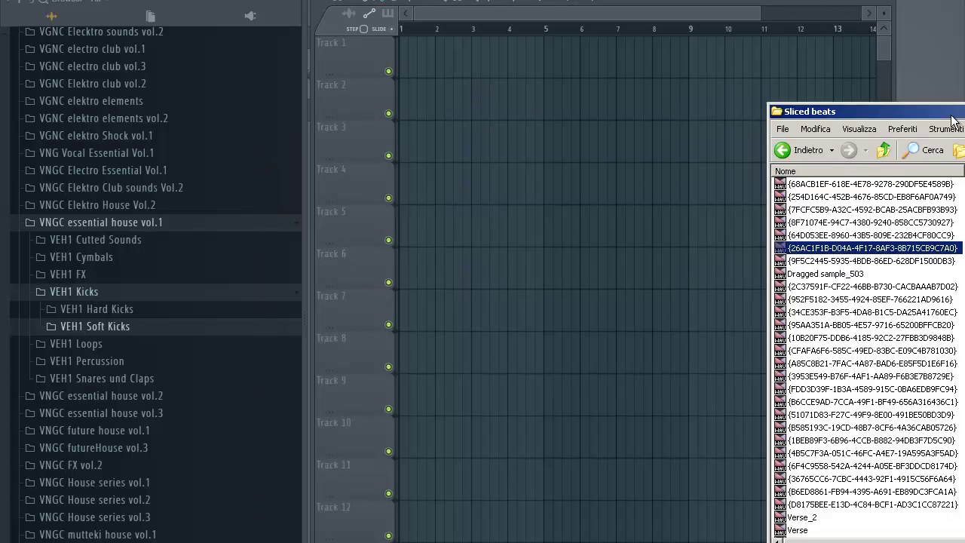
pyautogui.moveTo(879, 249); pyautogui.dragTo(626, 131)
pyautogui.moveTo(480, 45); pyautogui.dragTo(488, 53)
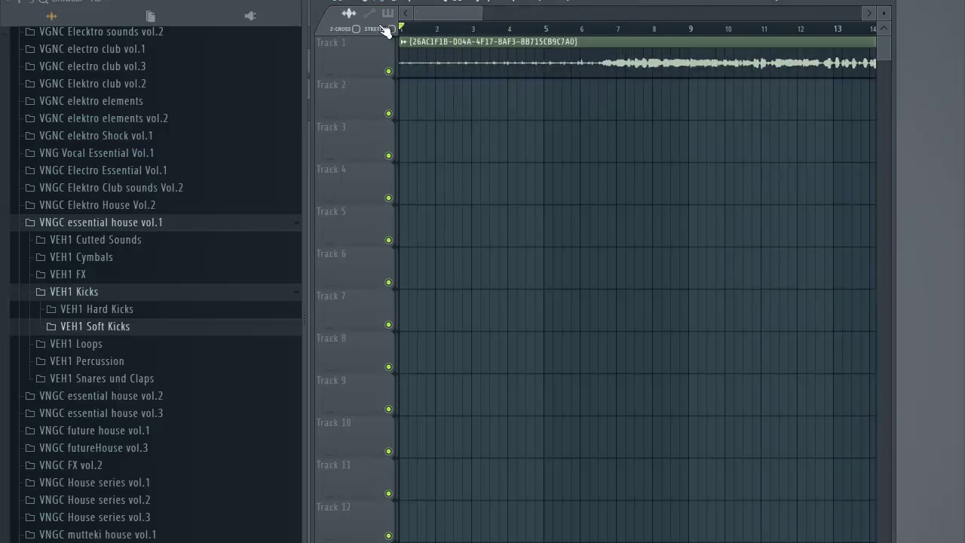
# Play the clip to find its first beat and trim the clip's start to just past bar 3
pyautogui.press('space')
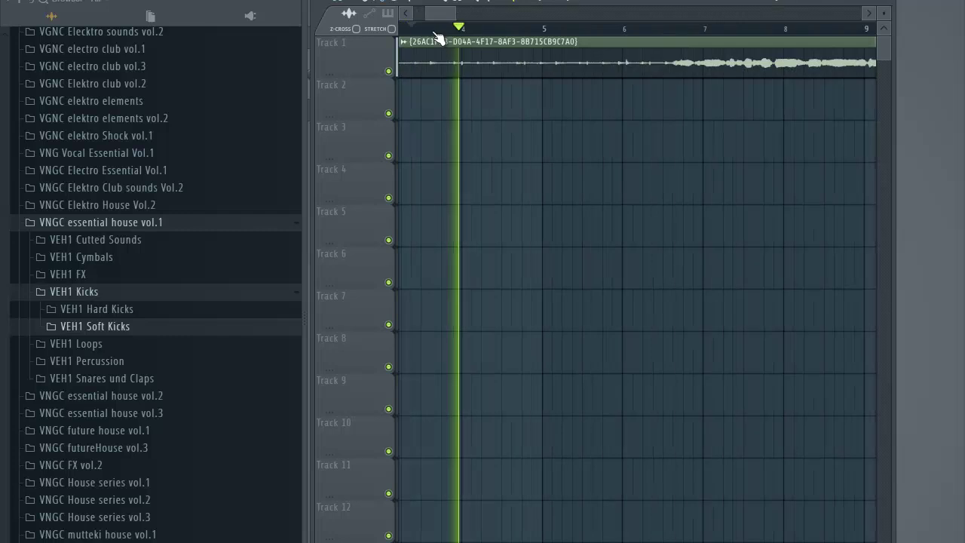
pyautogui.press('space')
pyautogui.click(431, 30)
pyautogui.moveTo(439, 15); pyautogui.dragTo(475, 17)
pyautogui.moveTo(419, 51); pyautogui.dragTo(506, 42)
# Trim the start of the Track 1 clip further, up to the playhead at the first beat
pyautogui.scroll(5, 498, 32)
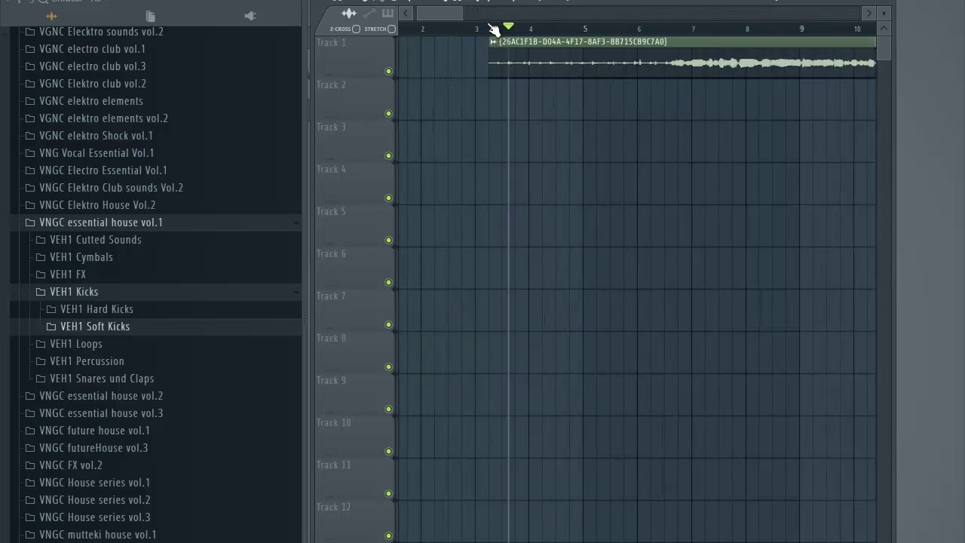
pyautogui.scroll(2, 505, 34)
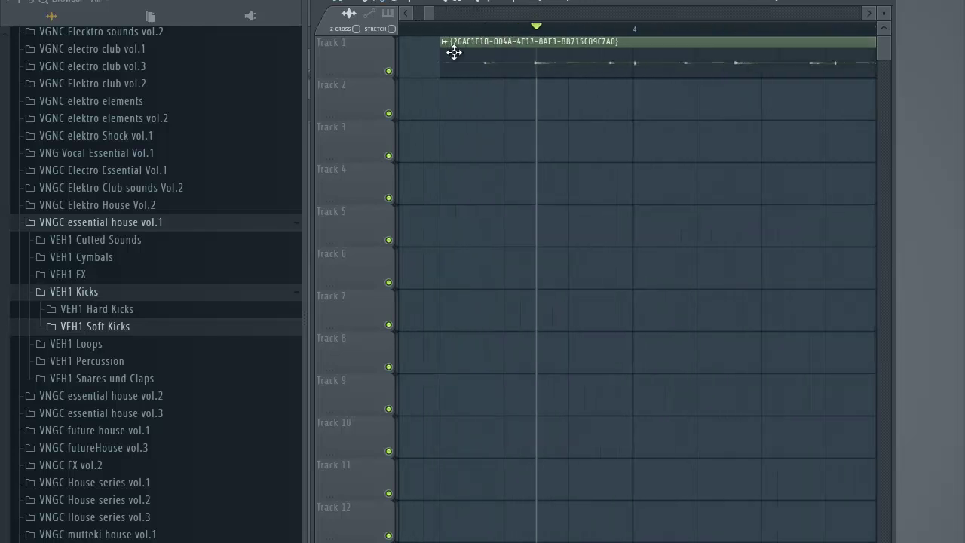
pyautogui.moveTo(440, 54); pyautogui.dragTo(520, 53)
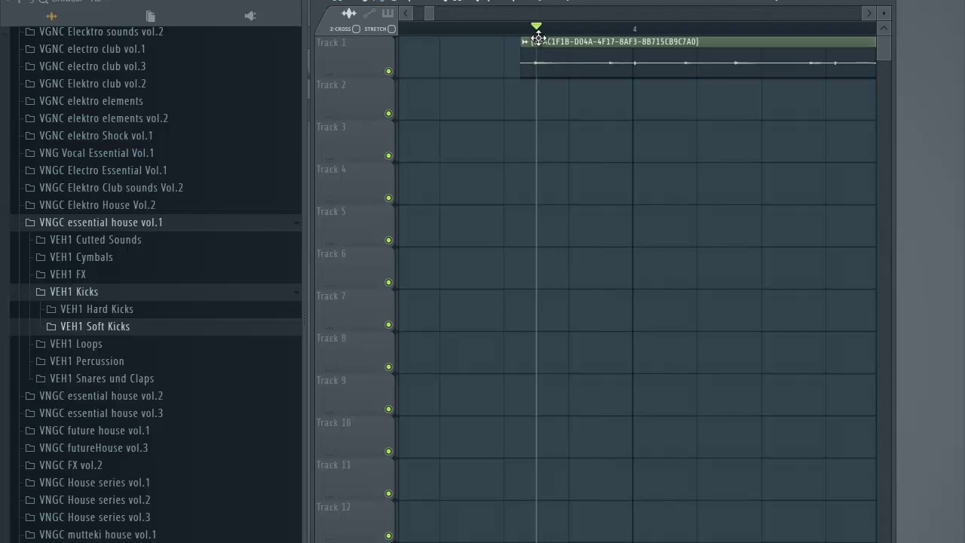
pyautogui.scroll(4, 541, 39)
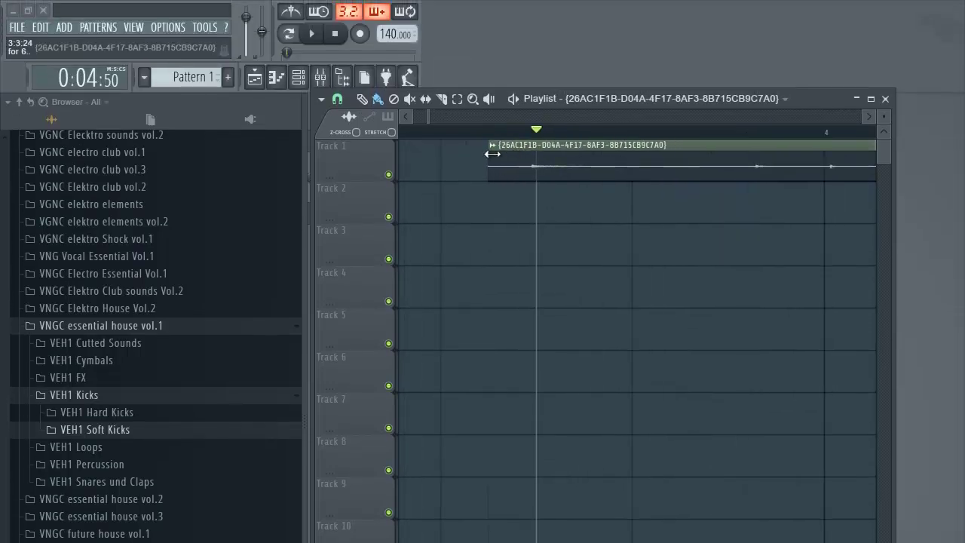
pyautogui.moveTo(501, 150); pyautogui.dragTo(536, 151)
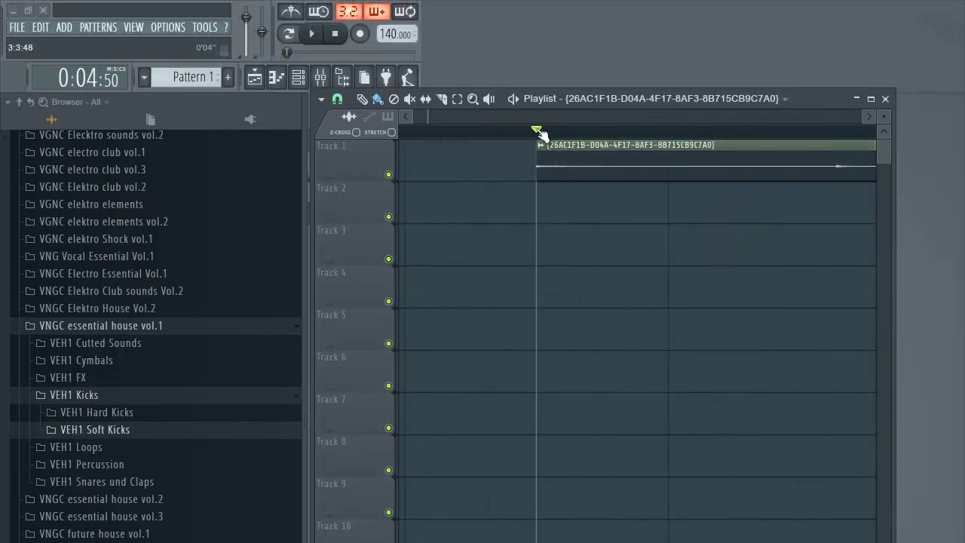
# Set the playlist snap to (none) and fine-tune the clip's start to about 3:3:46
pyautogui.click(337, 100)
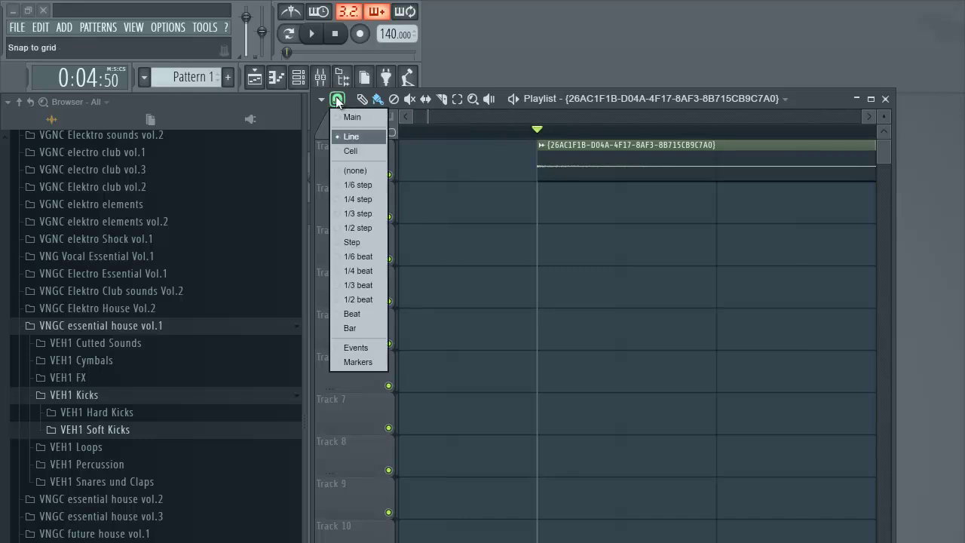
pyautogui.click(365, 171)
pyautogui.moveTo(536, 154)
pyautogui.mouseDown()
pyautogui.moveTo(510, 156)
pyautogui.moveTo(535, 155)
pyautogui.moveTo(521, 153)
pyautogui.mouseUp()
pyautogui.scroll(4, 540, 131)
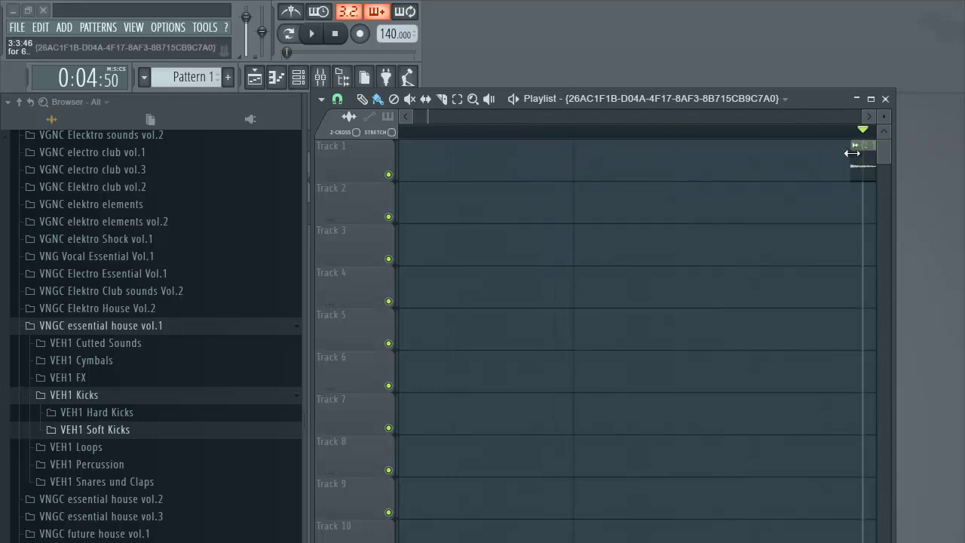
pyautogui.moveTo(857, 147); pyautogui.dragTo(853, 141)
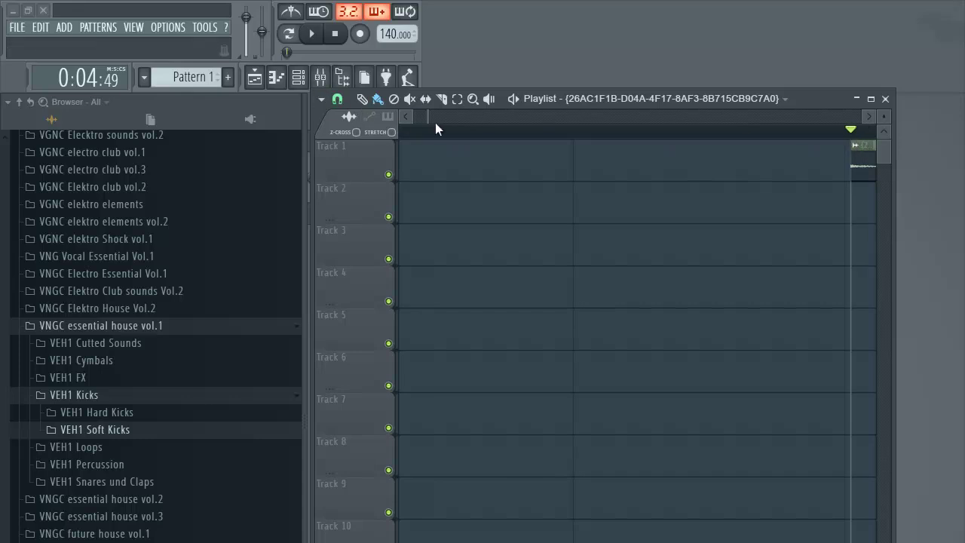
# Move the trimmed clip to the very beginning of Track 1 at bar 1
pyautogui.moveTo(429, 119); pyautogui.dragTo(761, 117)
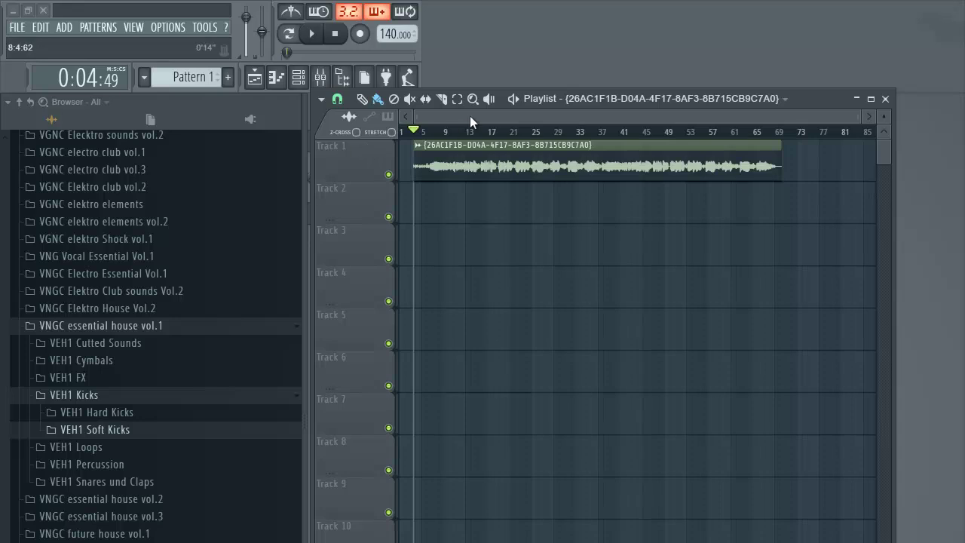
pyautogui.moveTo(440, 146); pyautogui.dragTo(426, 145)
pyautogui.click(418, 132)
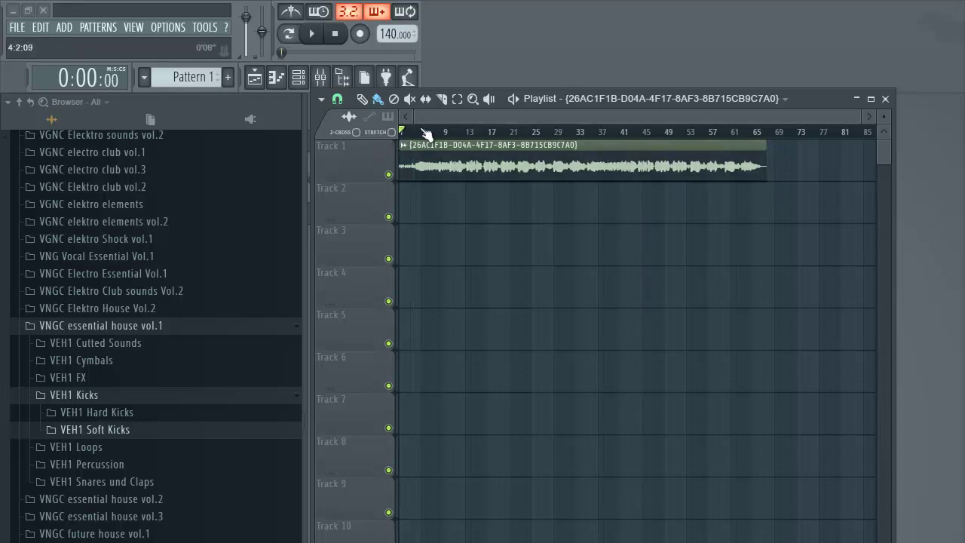
# Set the time stretching mode of the sample's channel to Auto
pyautogui.scroll(3, 440, 145)
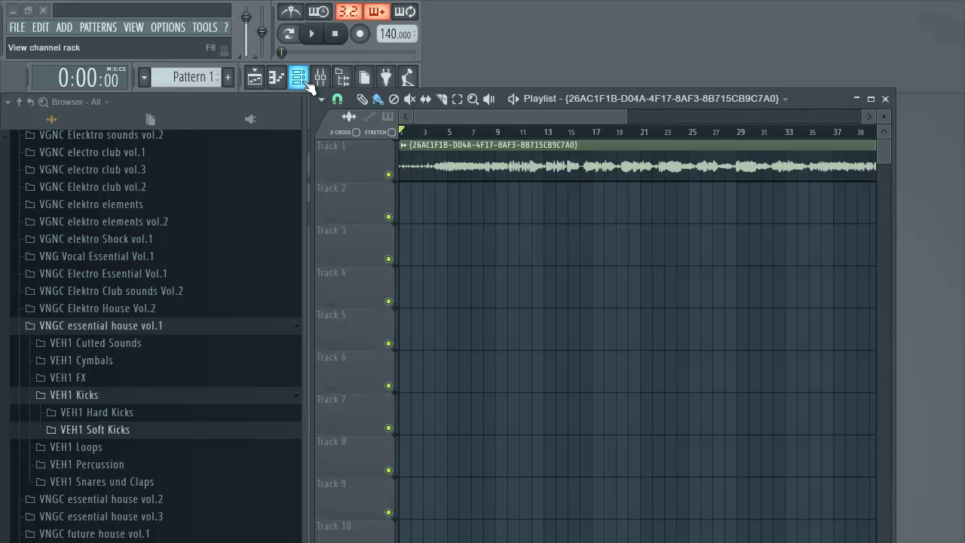
pyautogui.click(254, 76)
pyautogui.click(298, 78)
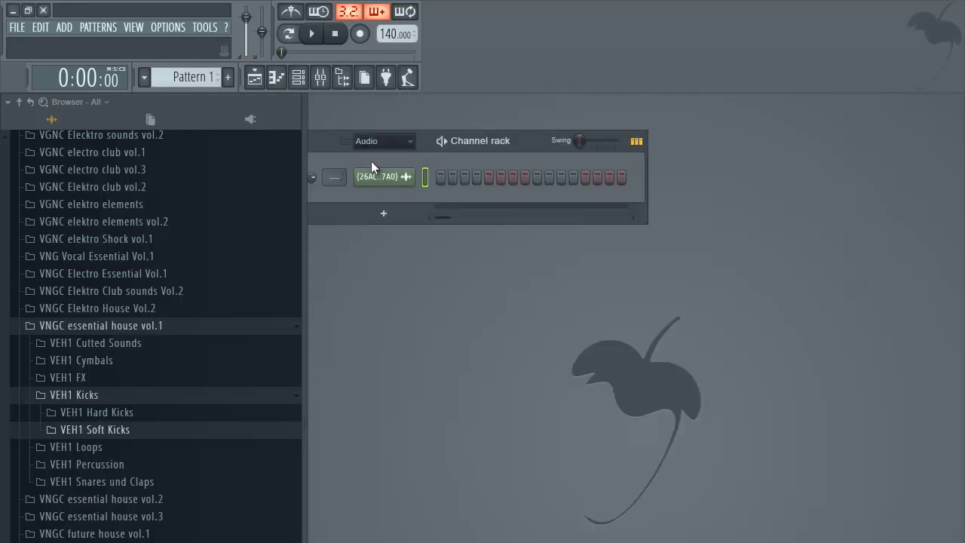
pyautogui.click(397, 180)
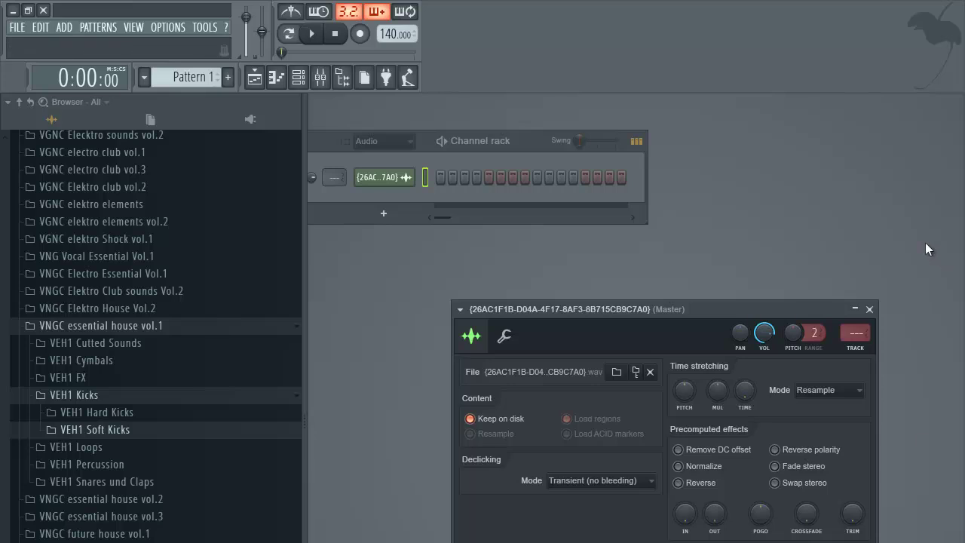
pyautogui.click(838, 405)
pyautogui.click(825, 520)
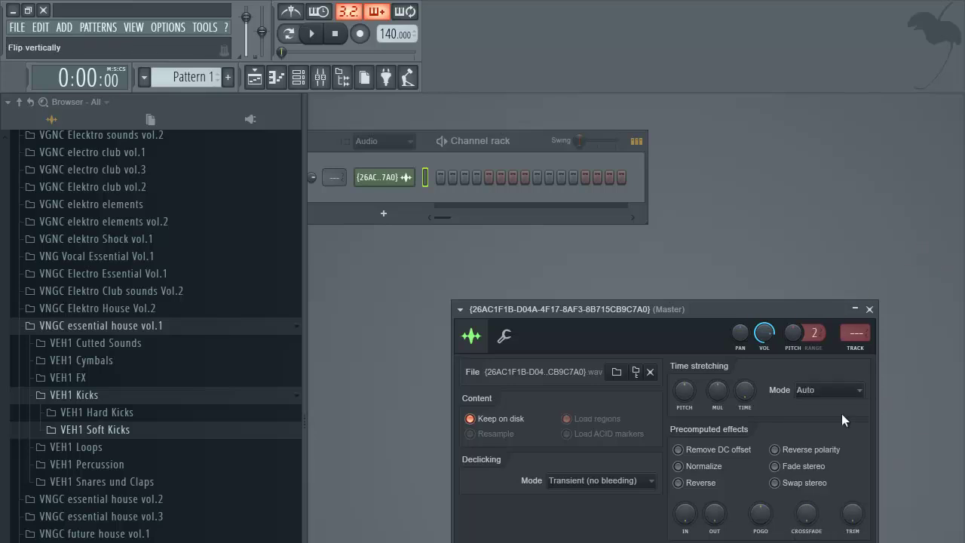
# Route the sample's channel to mixer Insert 1 and close the mixer
pyautogui.click(320, 77)
pyautogui.click(78, 243)
pyautogui.rightClick(79, 244)
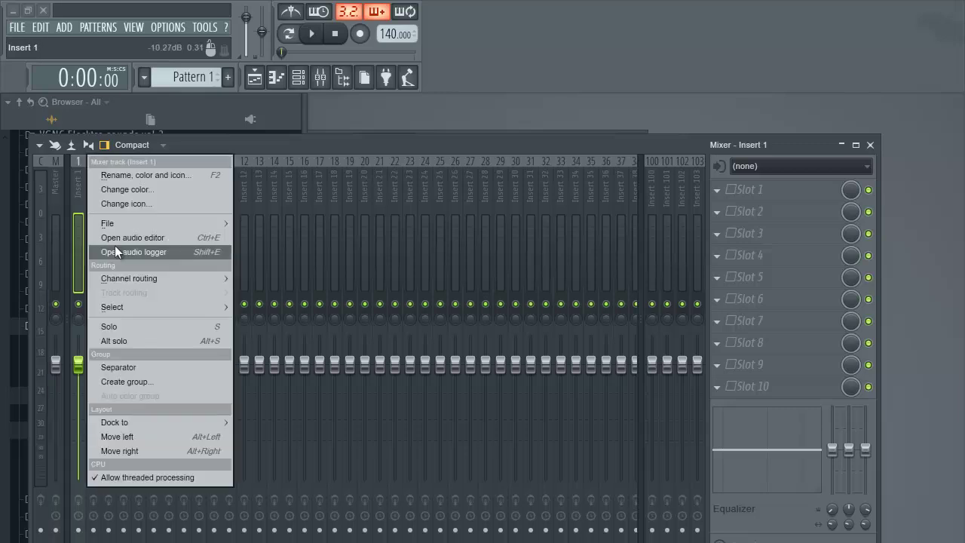
pyautogui.moveTo(181, 282)
pyautogui.click(275, 278)
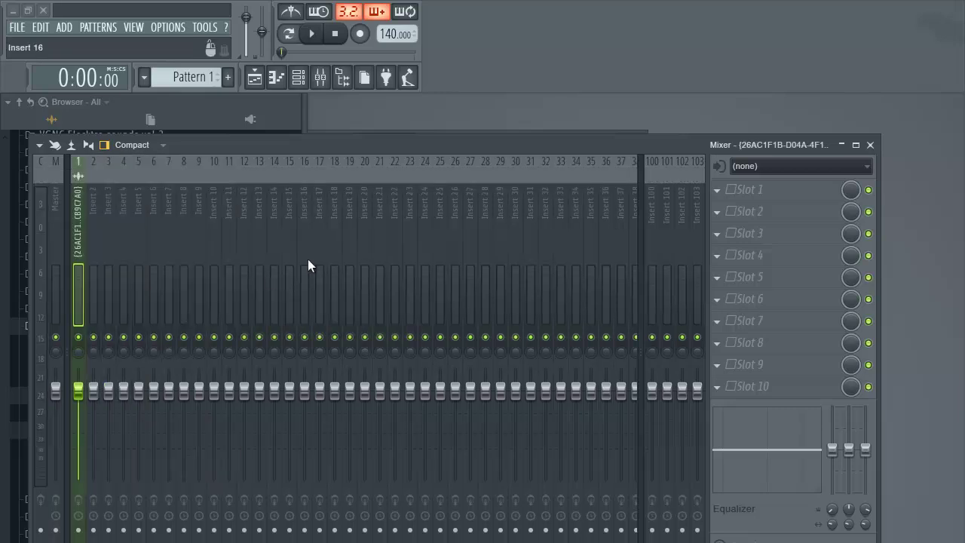
pyautogui.click(869, 145)
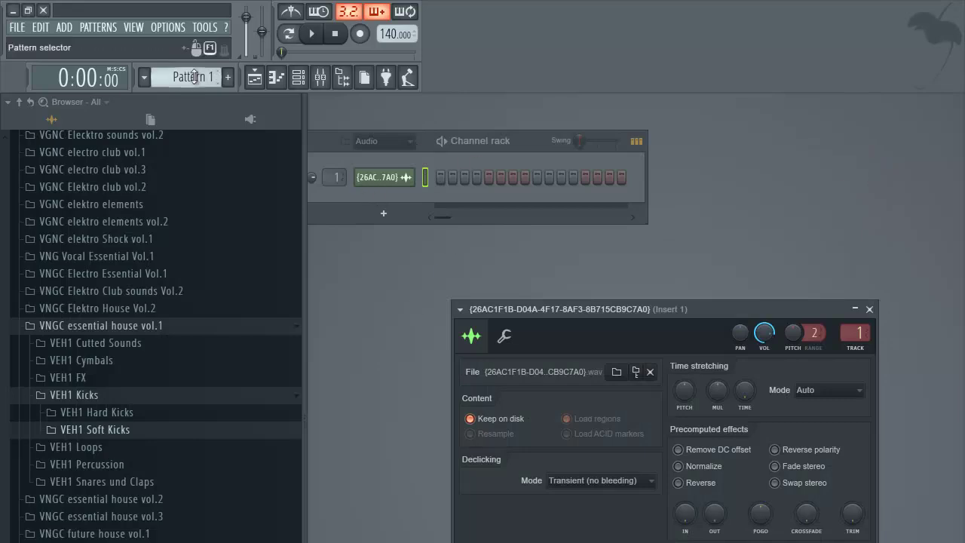
# Play the trimmed clip in the playlist from bar 1 to check its start and timing
pyautogui.click(254, 77)
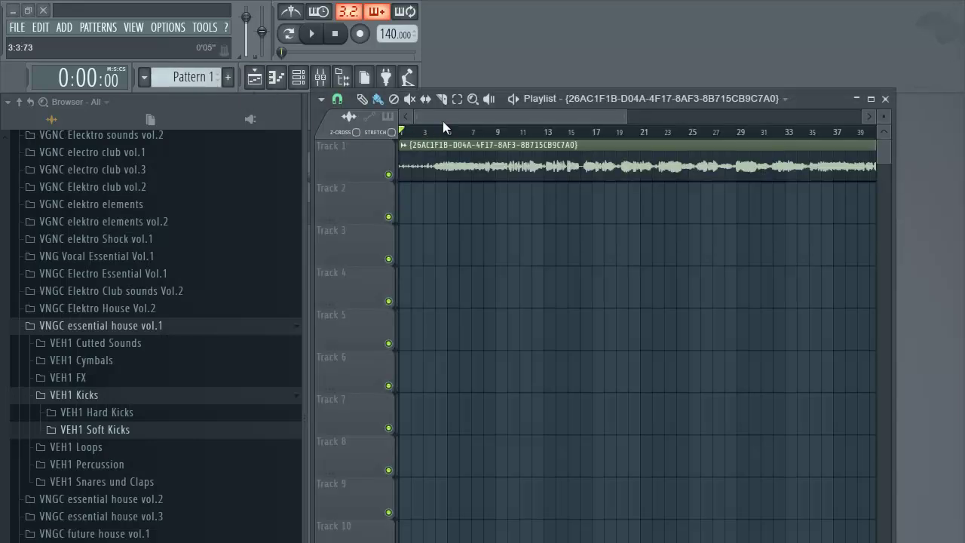
pyautogui.moveTo(468, 117)
pyautogui.mouseDown()
pyautogui.moveTo(639, 129)
pyautogui.moveTo(457, 128)
pyautogui.mouseUp()
pyautogui.click(420, 132)
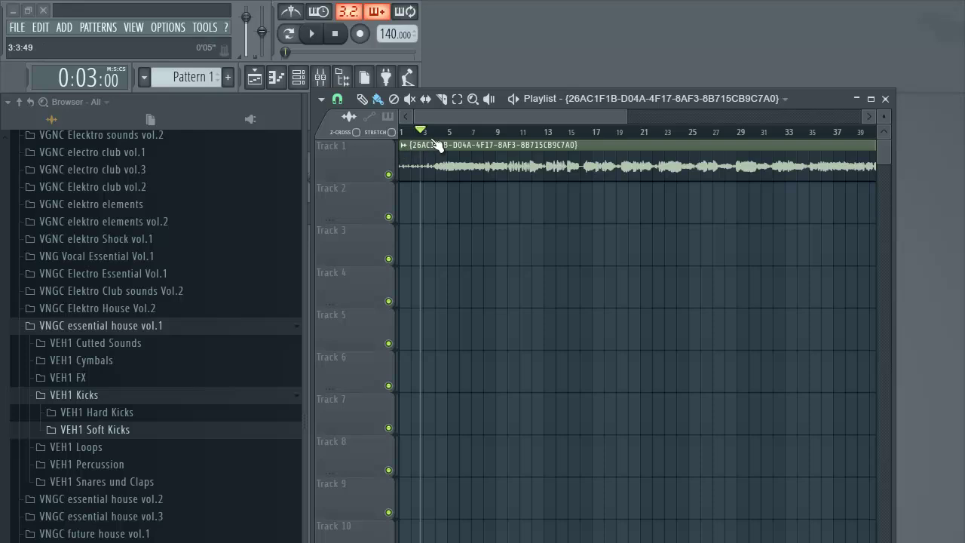
pyautogui.click(433, 132)
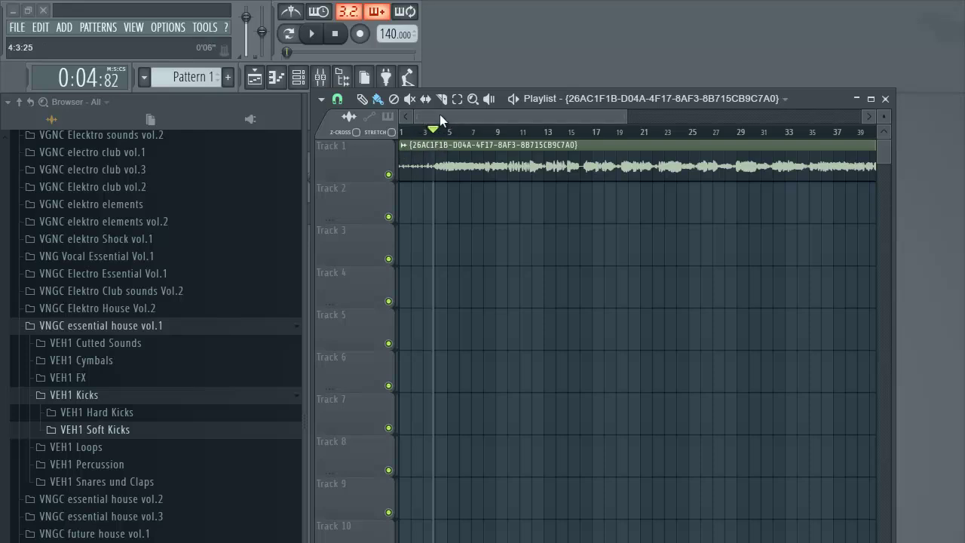
pyautogui.moveTo(422, 130); pyautogui.dragTo(402, 132)
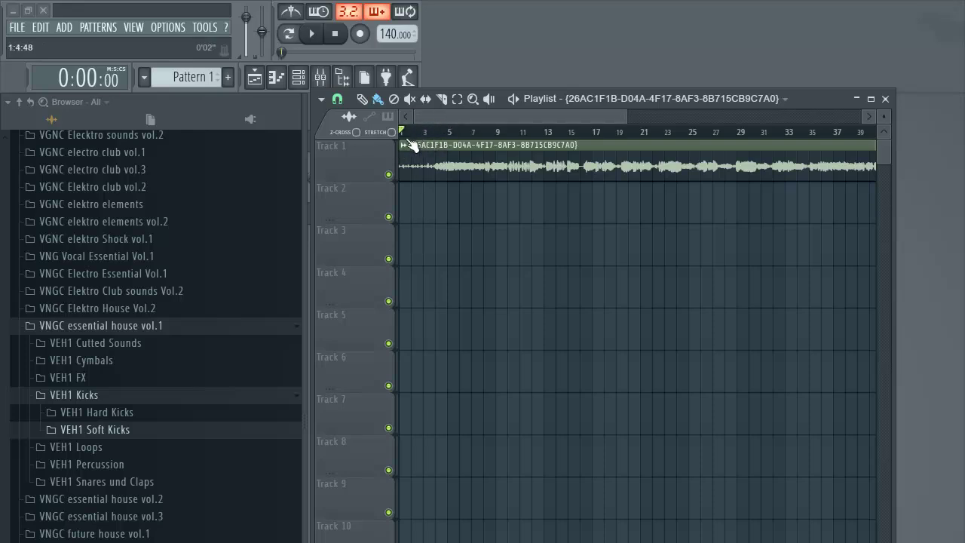
pyautogui.scroll(3, 427, 129)
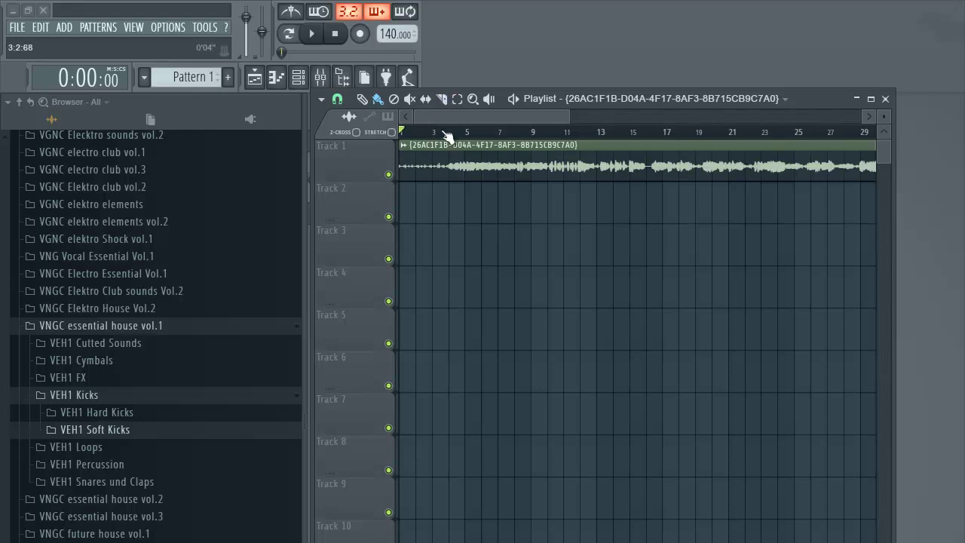
pyautogui.press('space')
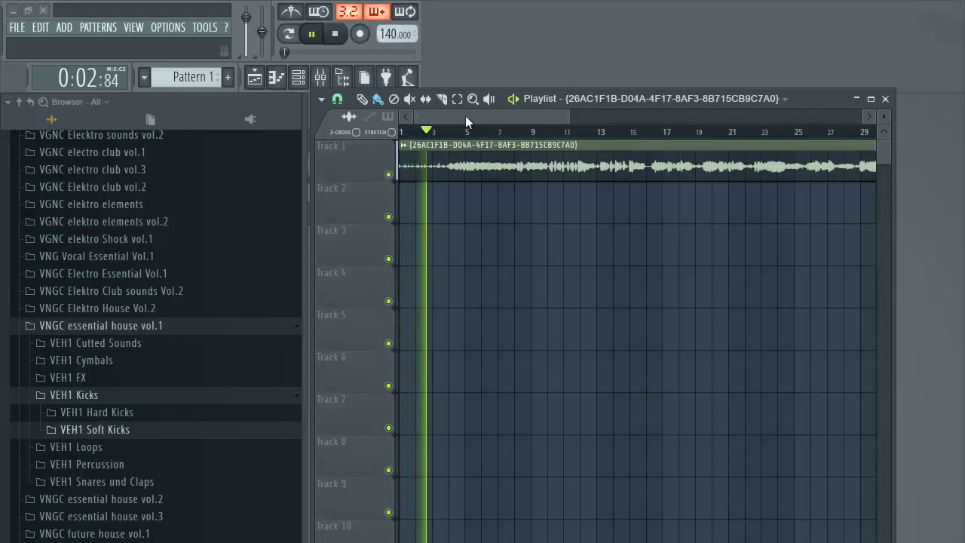
pyautogui.scroll(3, 453, 137)
pyautogui.scroll(10, 453, 136)
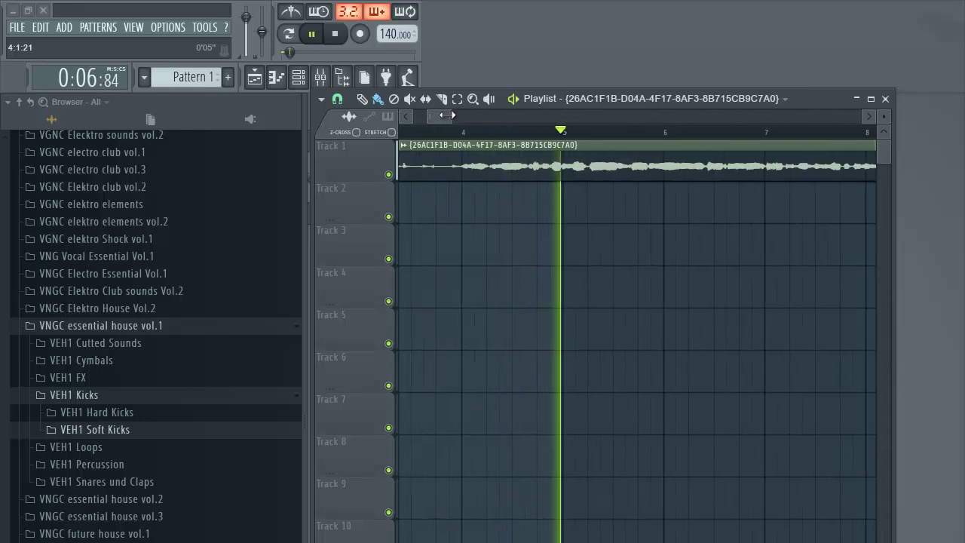
pyautogui.moveTo(445, 113); pyautogui.dragTo(477, 114)
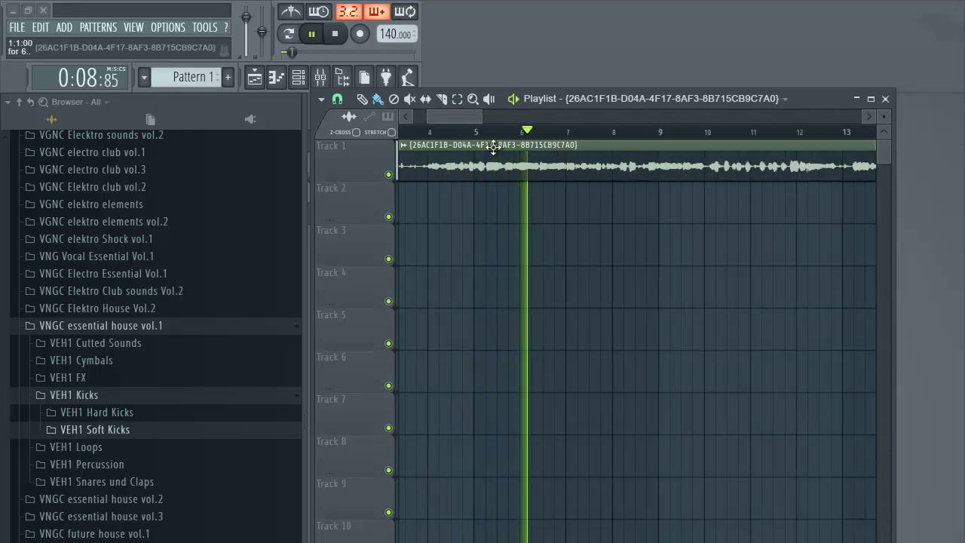
pyautogui.click(884, 99)
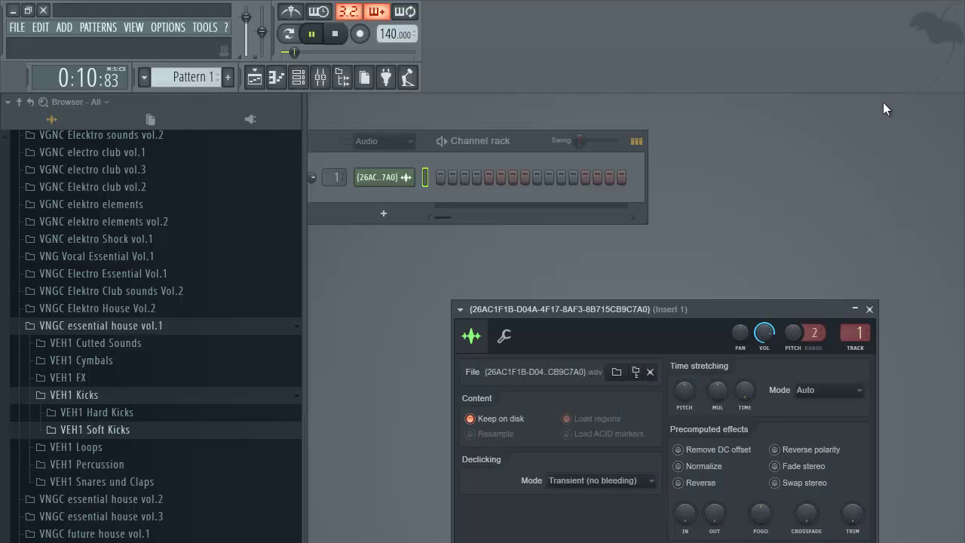
# Route the sample's channel to mixer Insert 2
pyautogui.click(320, 77)
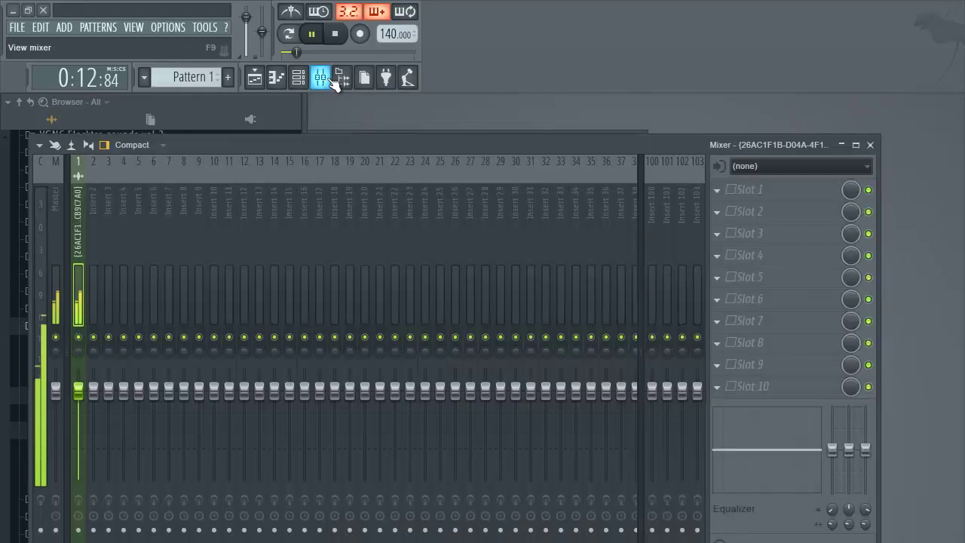
pyautogui.rightClick(95, 270)
pyautogui.moveTo(175, 281)
pyautogui.click(309, 283)
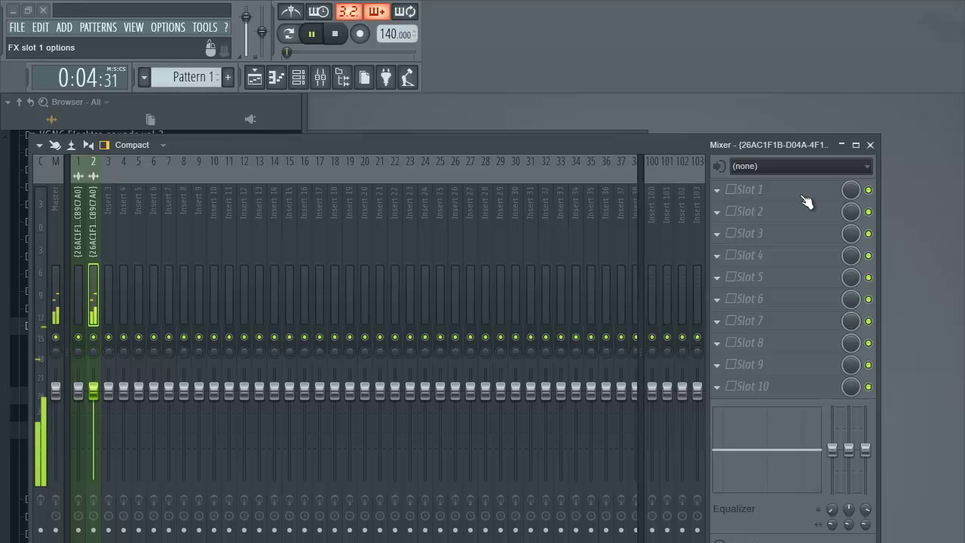
# Play the clip to compare the levels of mixer tracks 1 and 2, then return to the channel rack
pyautogui.rightClick(99, 265)
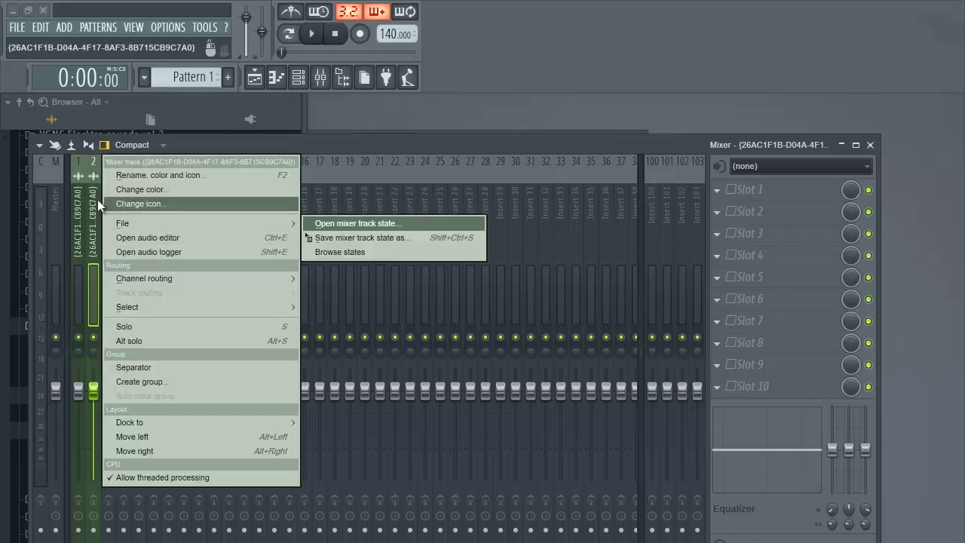
pyautogui.click(97, 206)
pyautogui.click(76, 208)
pyautogui.press('space')
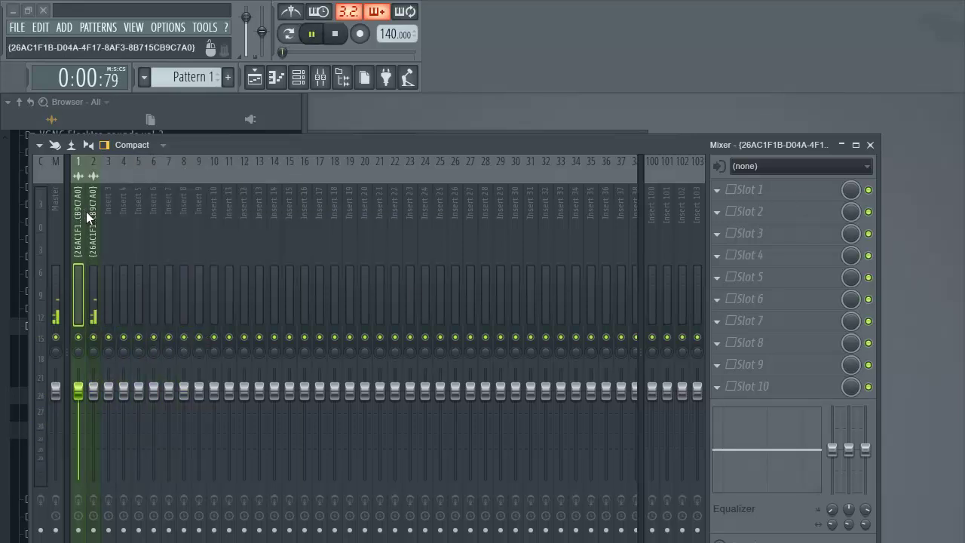
pyautogui.press('space')
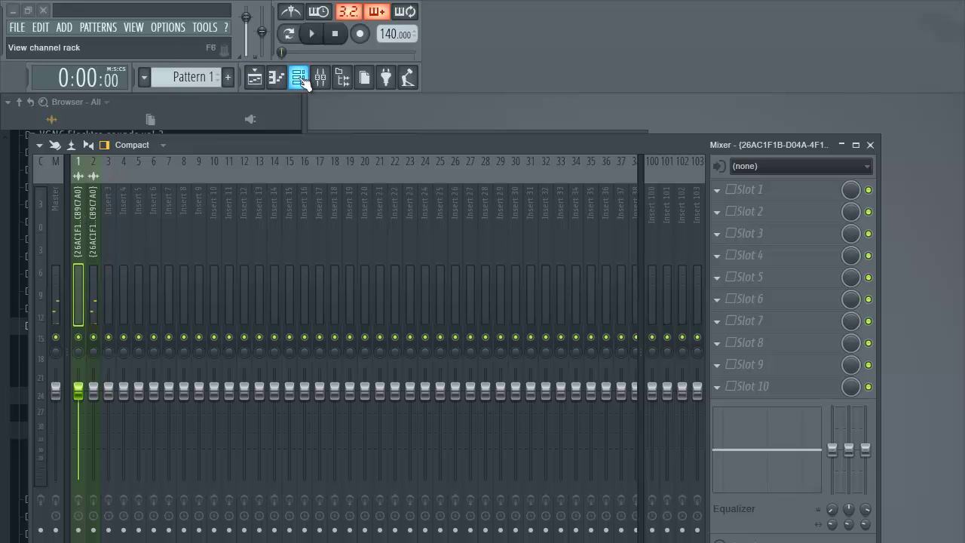
pyautogui.click(307, 76)
pyautogui.click(870, 145)
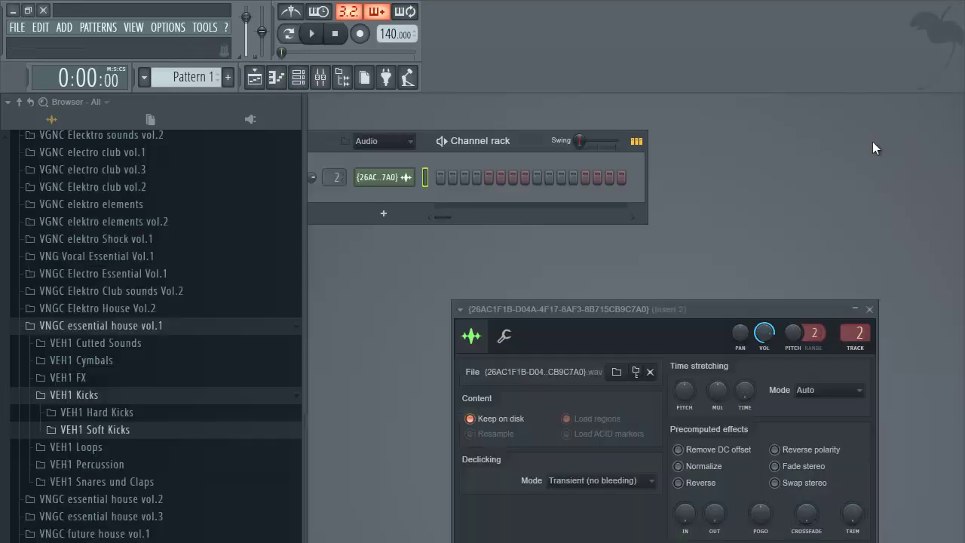
# Route the sample's channel back to mixer Insert 1 and load Fruity Reeverb 2 in that insert's first effect slot
pyautogui.scroll(-1, 868, 338)
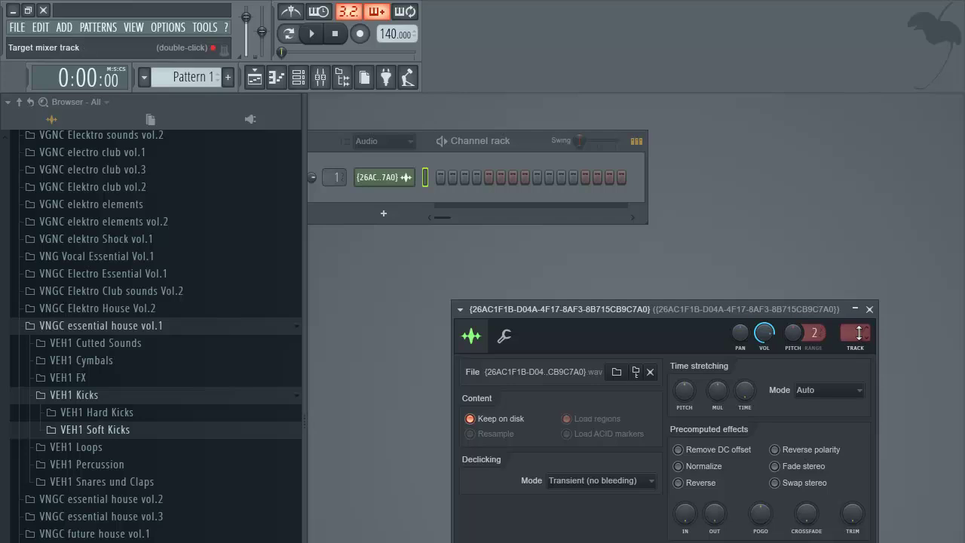
pyautogui.click(321, 78)
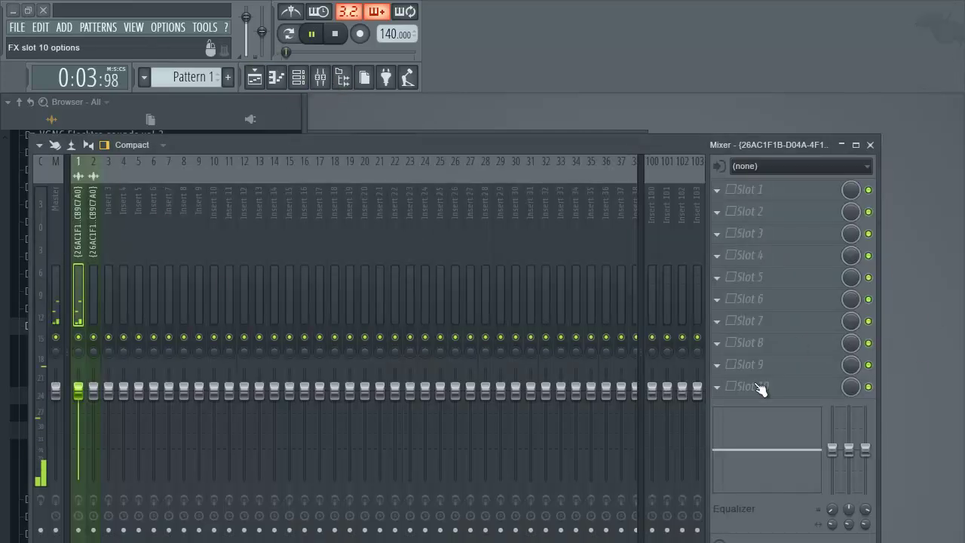
pyautogui.click(720, 198)
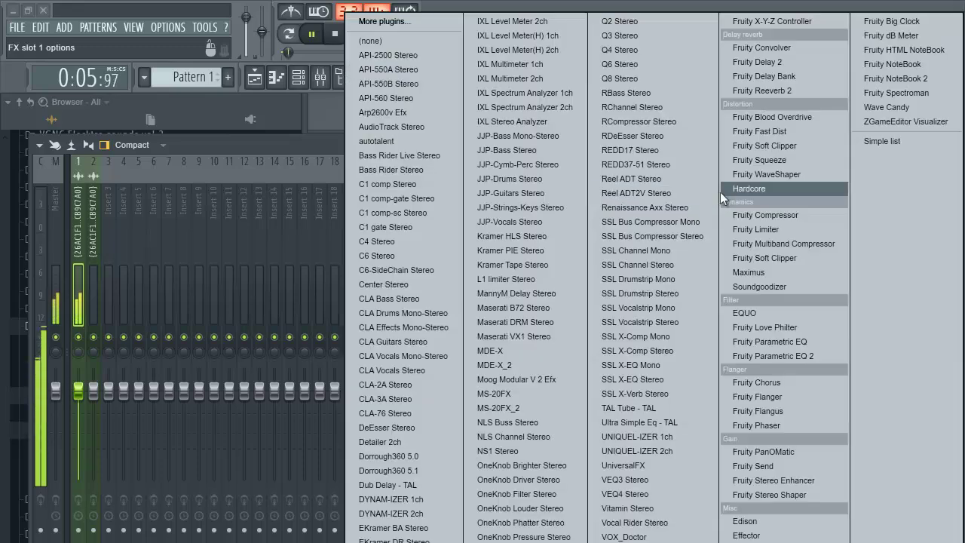
pyautogui.click(781, 89)
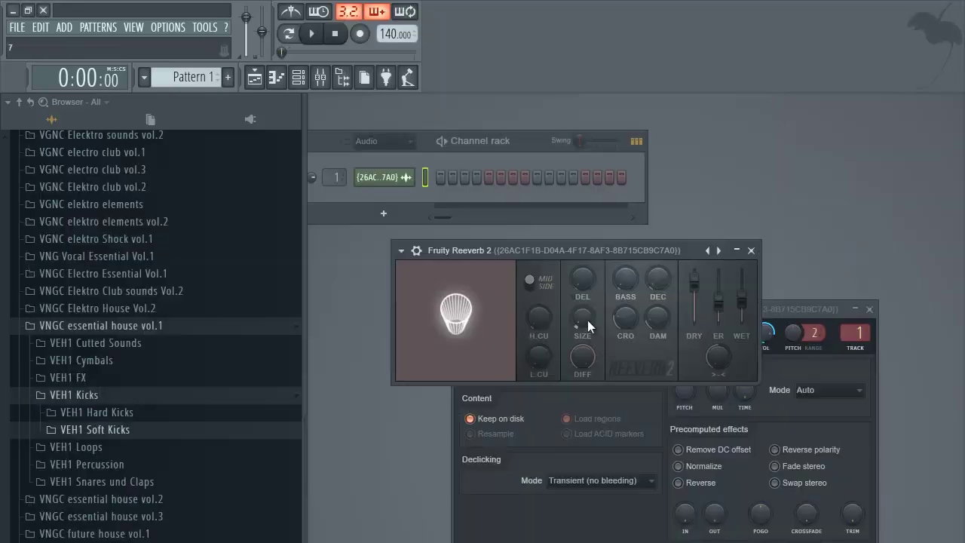
# Play the clip with a time selection over about bars 4 to 7 in the playlist to hear the reverb
pyautogui.press('space')
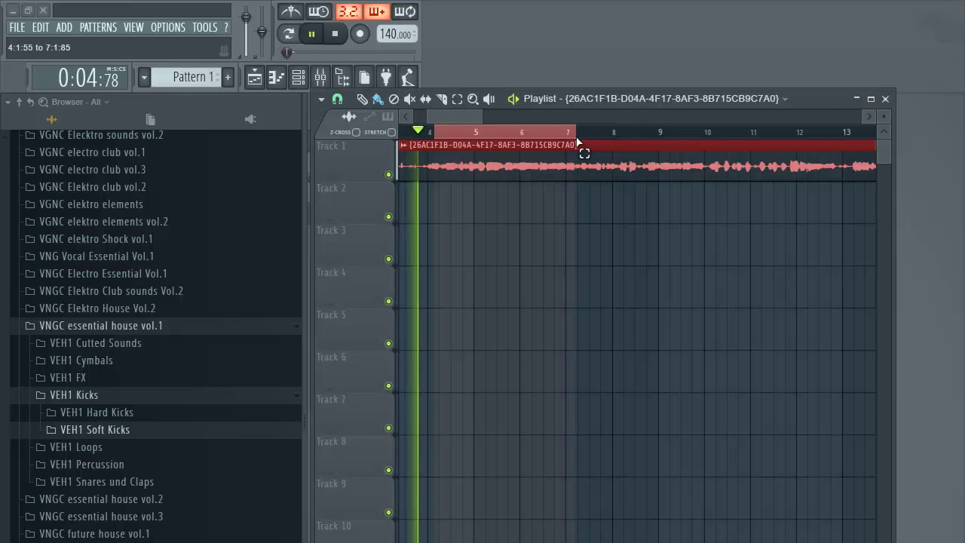
pyautogui.click(435, 135)
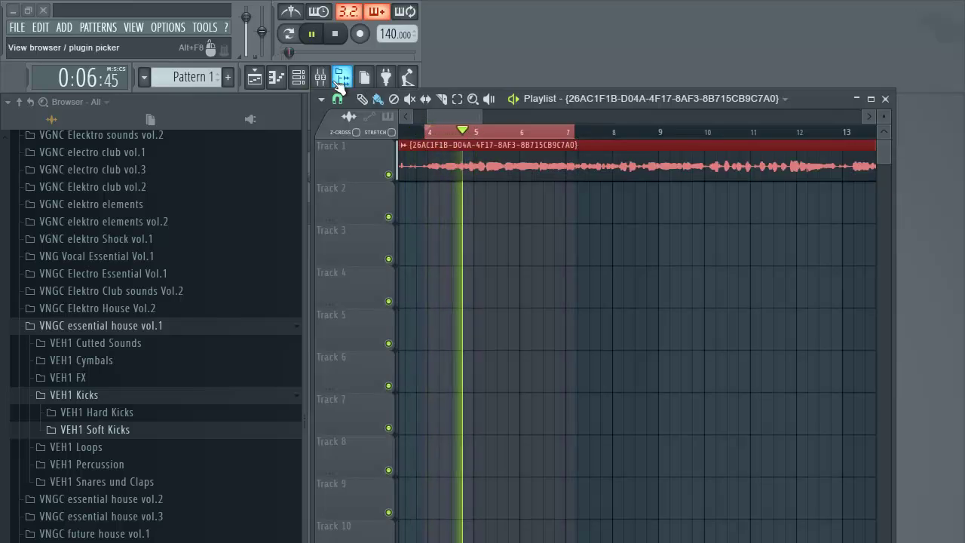
pyautogui.click(319, 77)
pyautogui.click(885, 99)
# Lower the wet level of Fruity Reeverb 2 to about 40% during playback and close the plugin
pyautogui.click(870, 145)
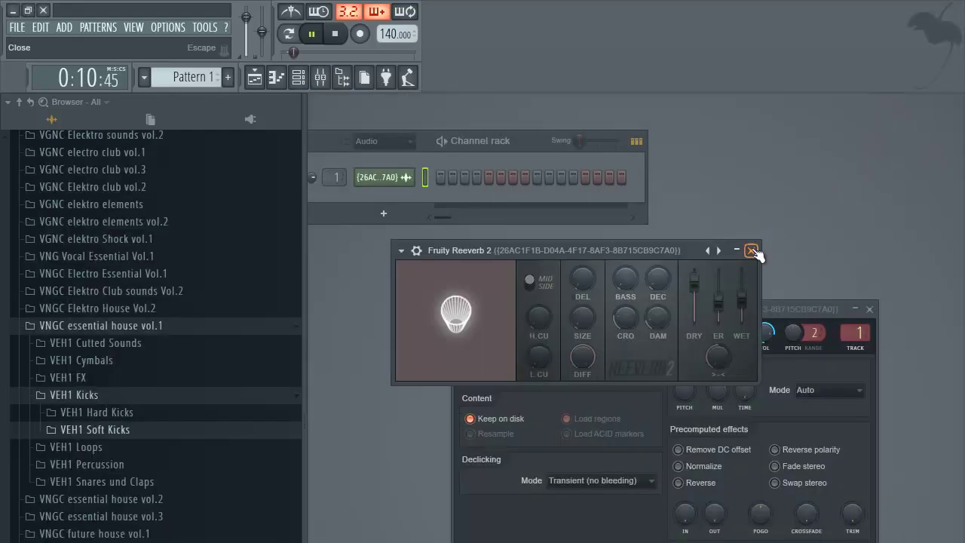
pyautogui.moveTo(675, 244); pyautogui.dragTo(522, 254)
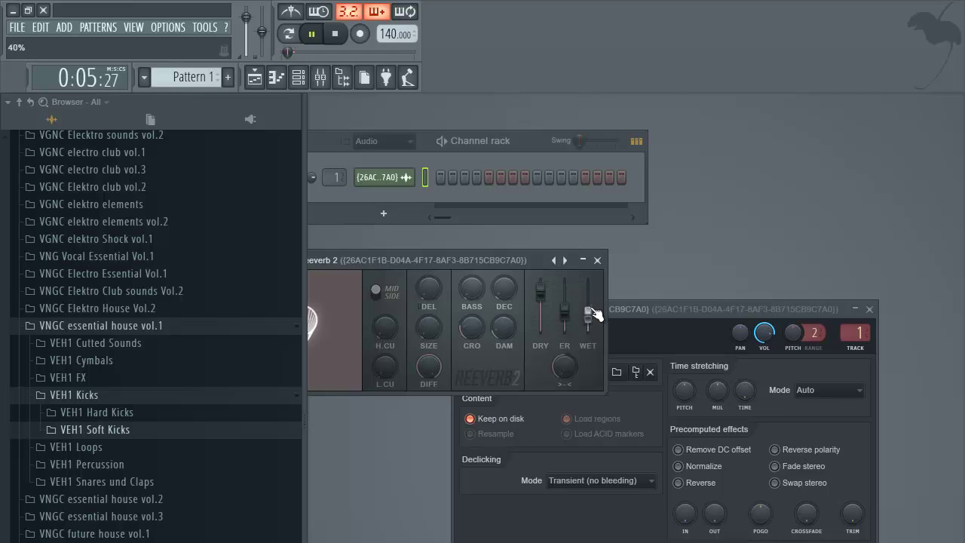
pyautogui.click(597, 260)
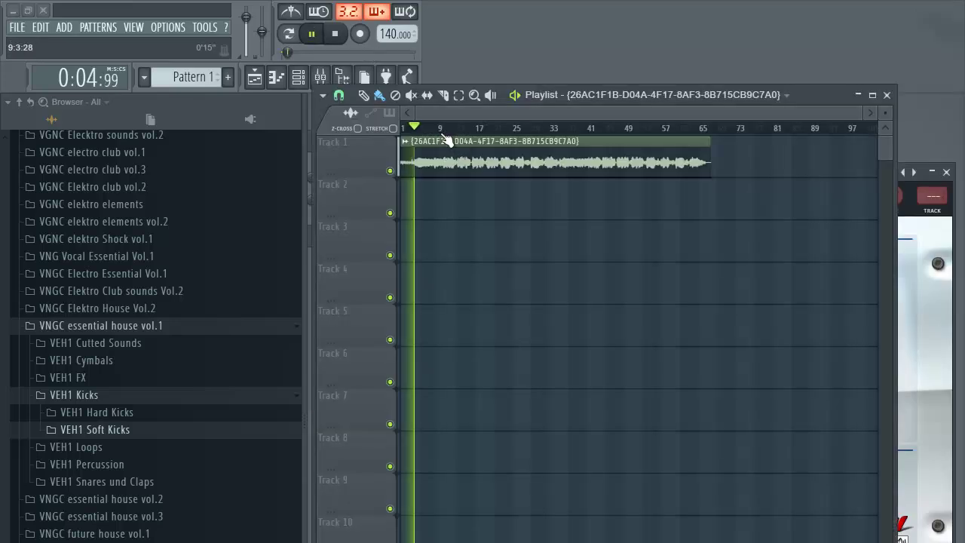
# Return the playhead to bar 1 in the playlist and play the sample clip from there
pyautogui.moveTo(418, 129); pyautogui.dragTo(403, 130)
pyautogui.scroll(5, 411, 130)
pyautogui.press('space')
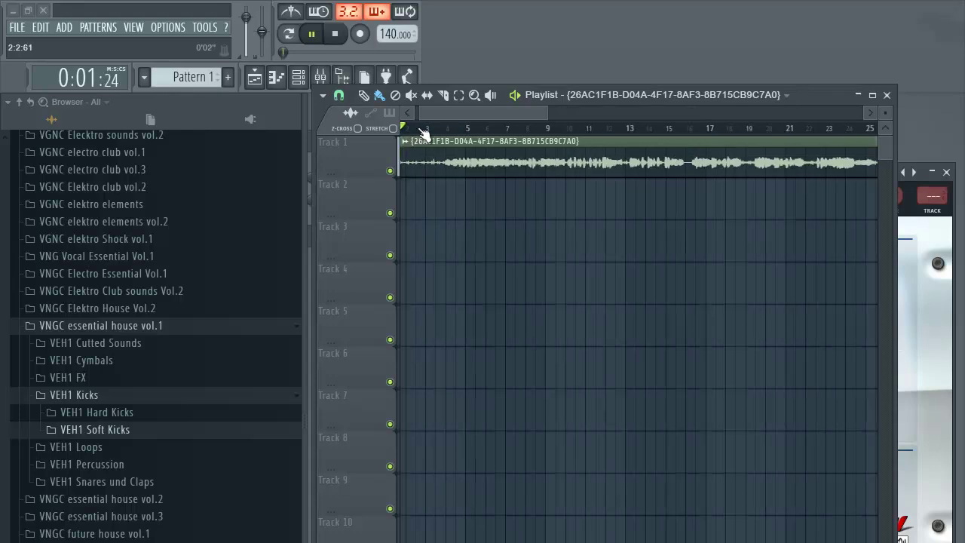
# Fit the audio clip to the project tempo using the 75 to 150 BPM detection range
pyautogui.click(405, 141)
pyautogui.click(444, 142)
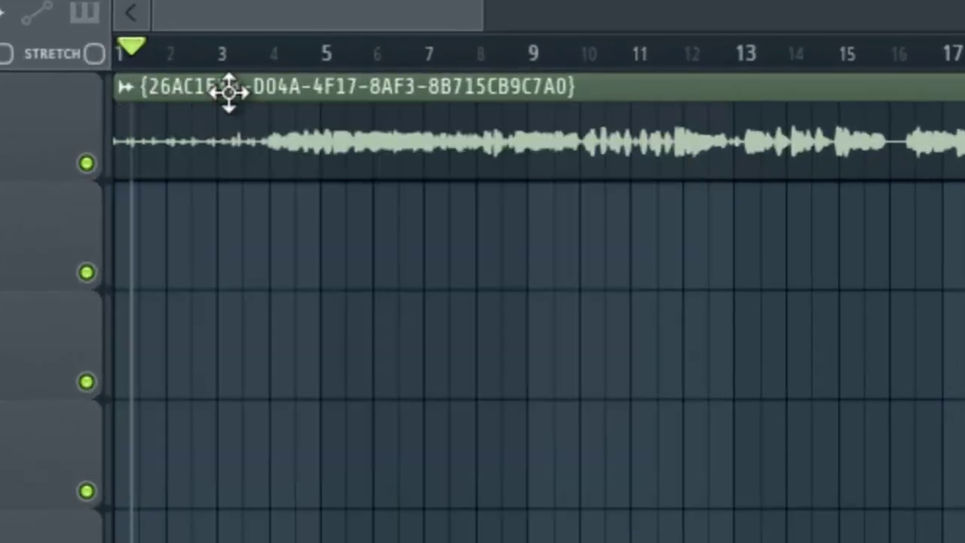
pyautogui.click(127, 88)
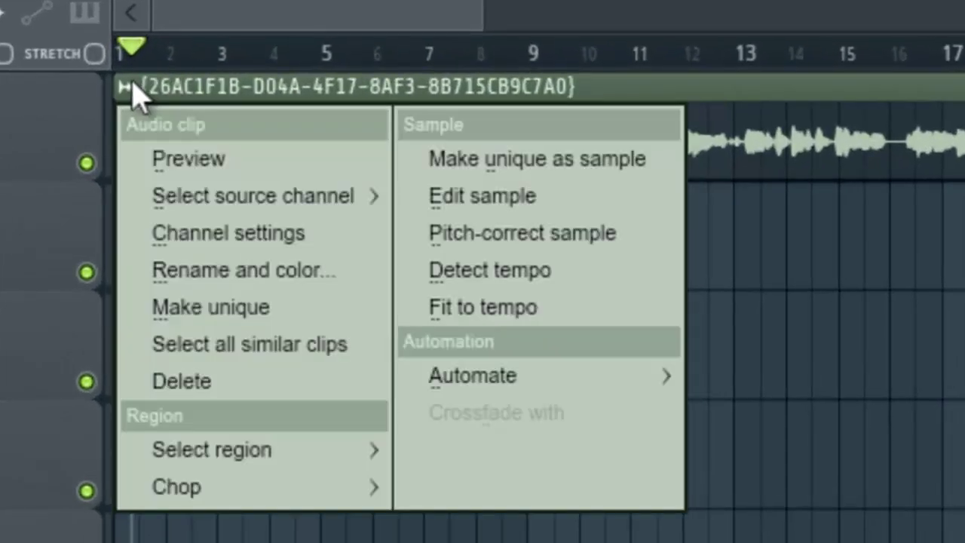
pyautogui.click(514, 315)
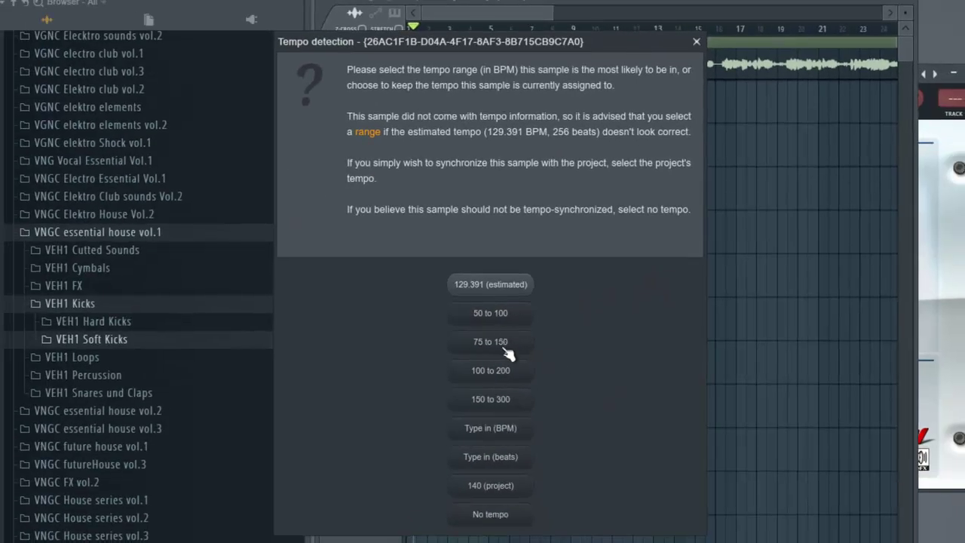
pyautogui.click(503, 348)
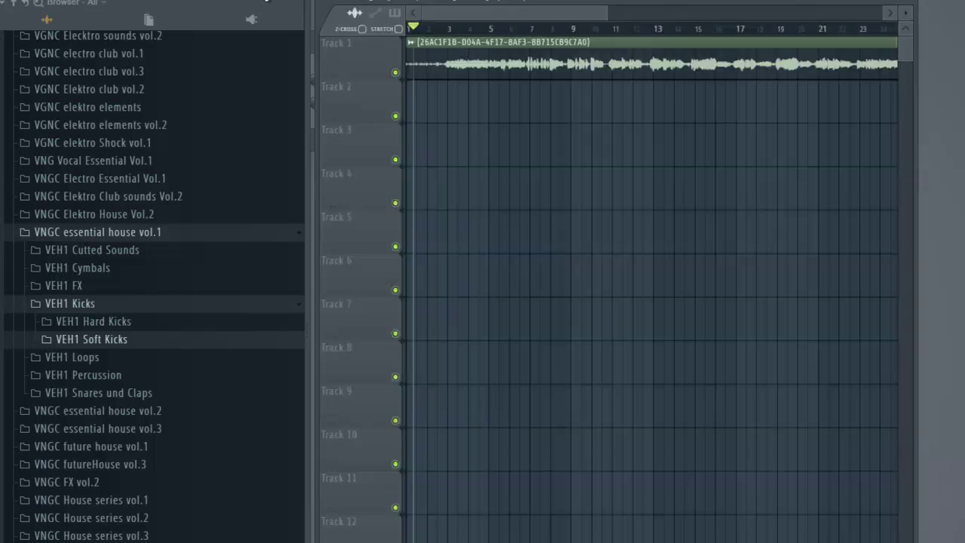
# Play the tempo-fitted clip from bar 1 to check how it lines up with the grid
pyautogui.press('space')
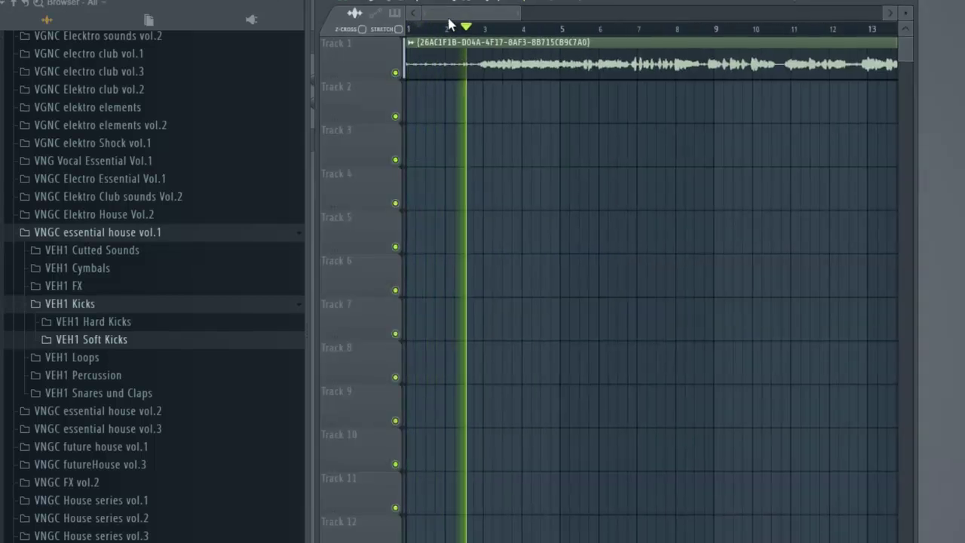
pyautogui.press('space')
pyautogui.press('space')
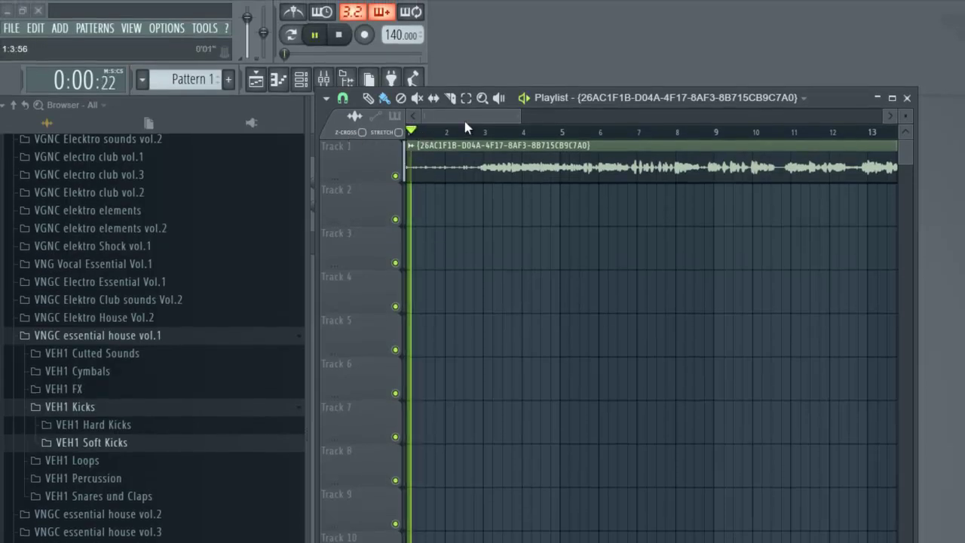
pyautogui.press('space')
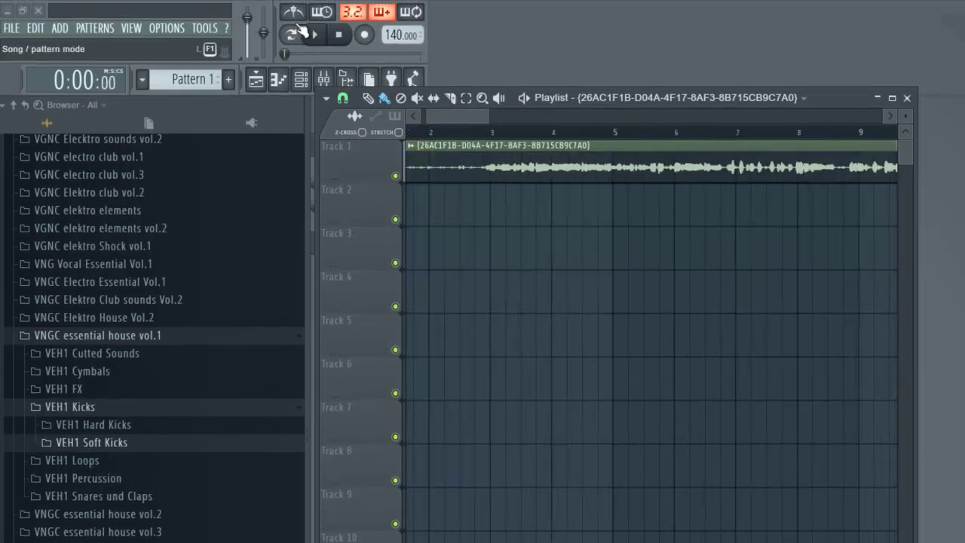
# Turn on the metronome and play the clip against it to check the timing
pyautogui.press('space')
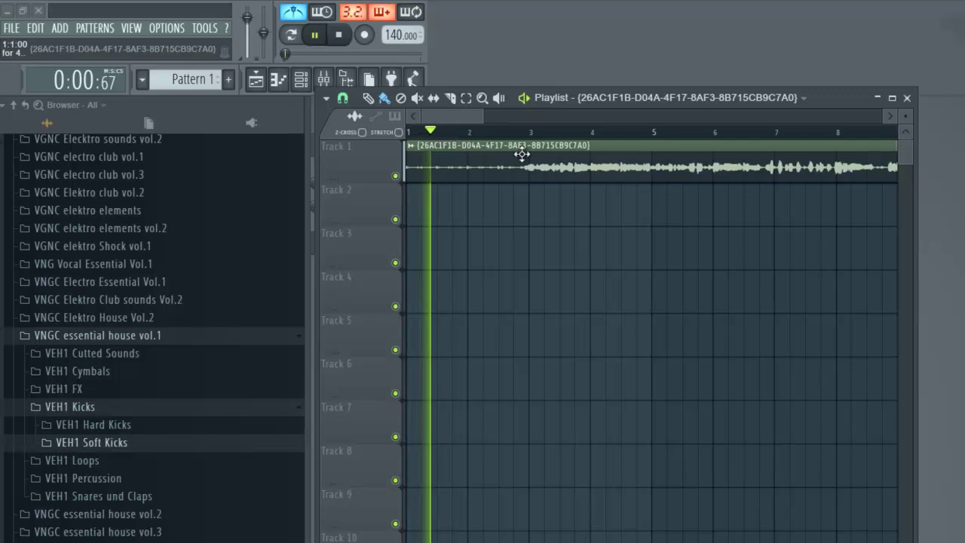
pyautogui.scroll(3, 554, 144)
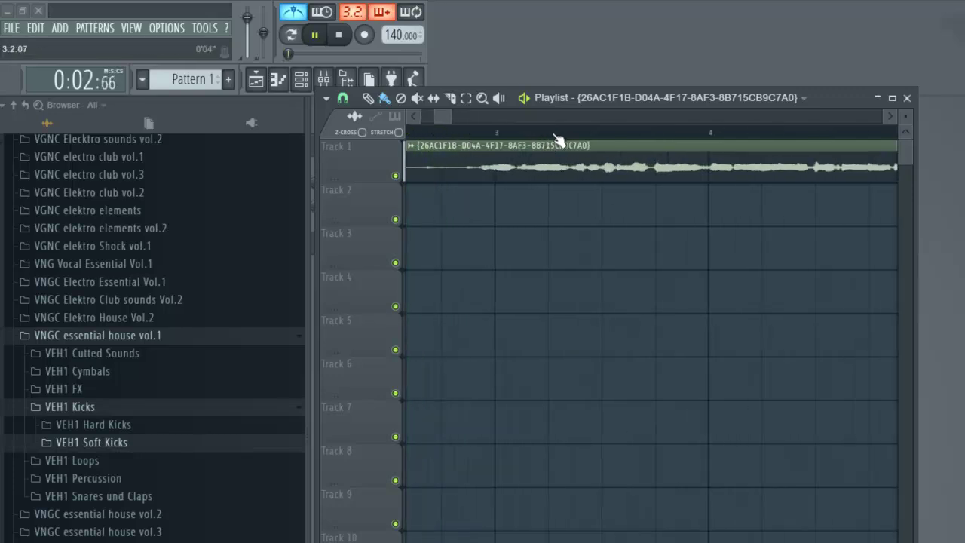
pyautogui.scroll(-5, 558, 144)
pyautogui.moveTo(559, 117); pyautogui.dragTo(458, 122)
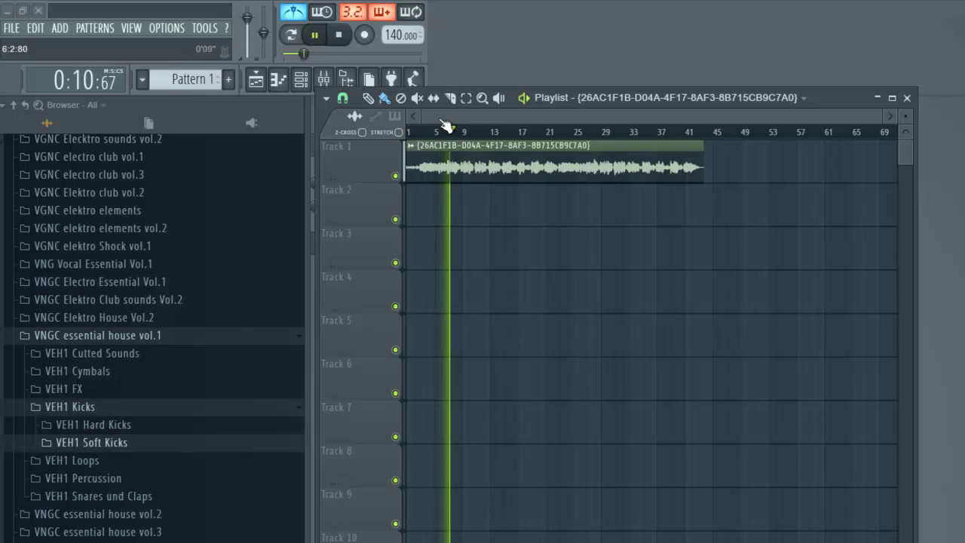
# Set the project tempo to 115 BPM, restretch all channels and play the clip
pyautogui.press('space')
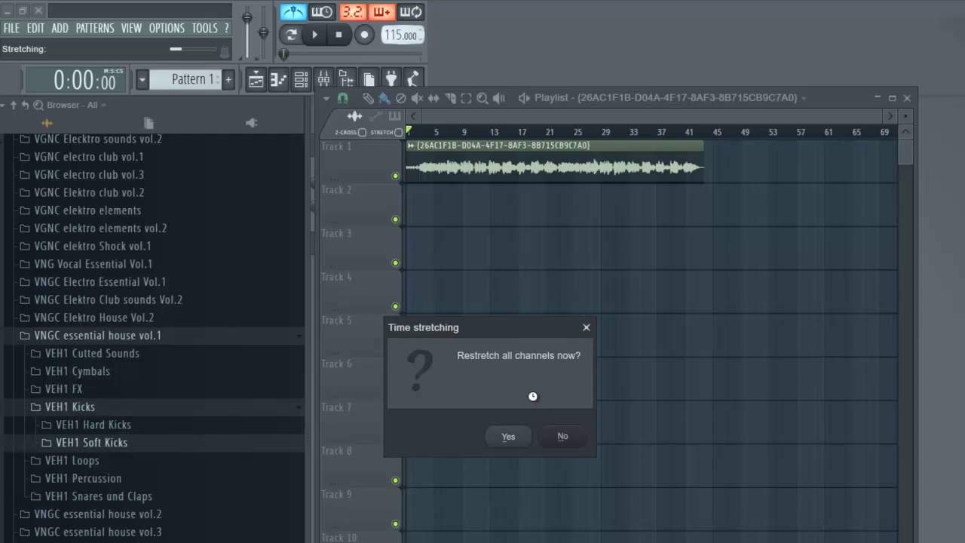
pyautogui.press('space')
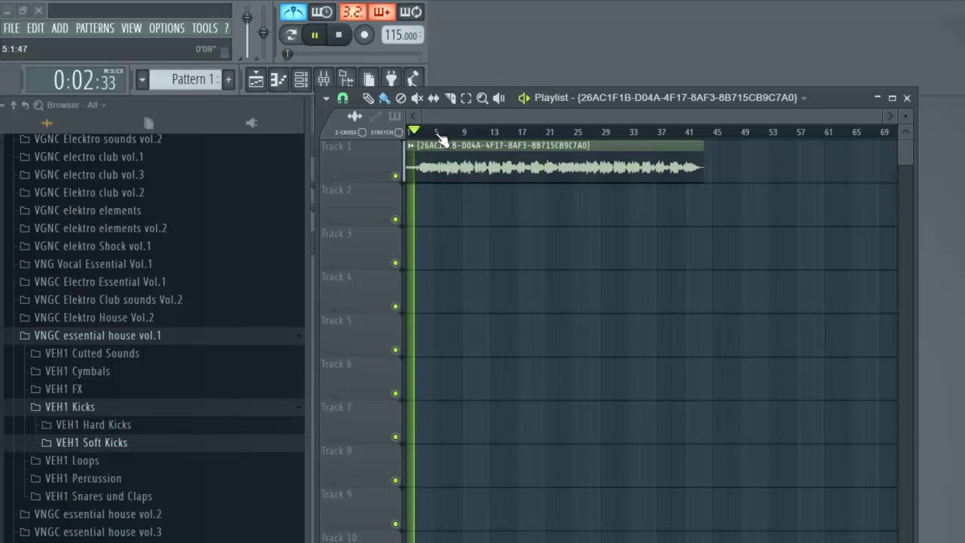
# Open reFX Nexus from the channel rack and browse its preset categories while the clip plays
pyautogui.click(263, 81)
pyautogui.click(401, 207)
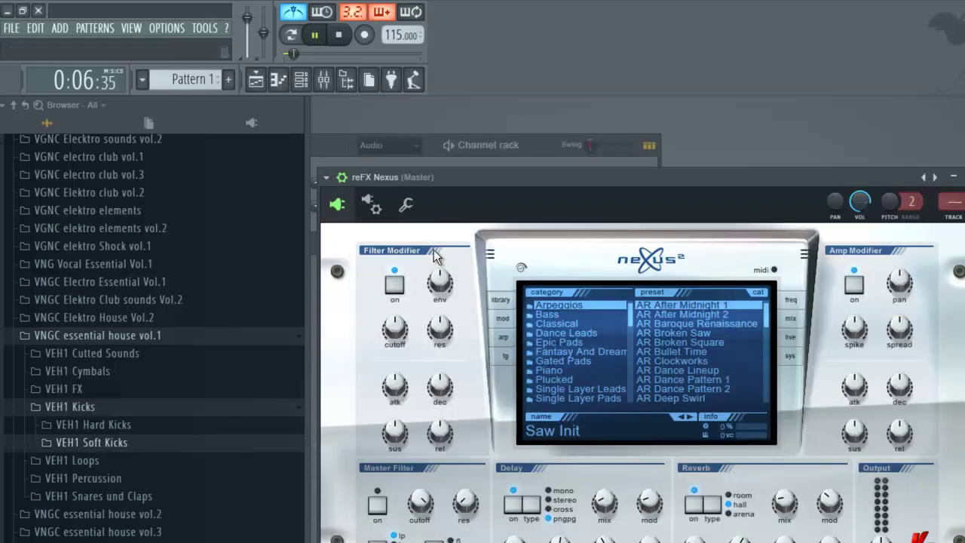
pyautogui.scroll(-7, 608, 352)
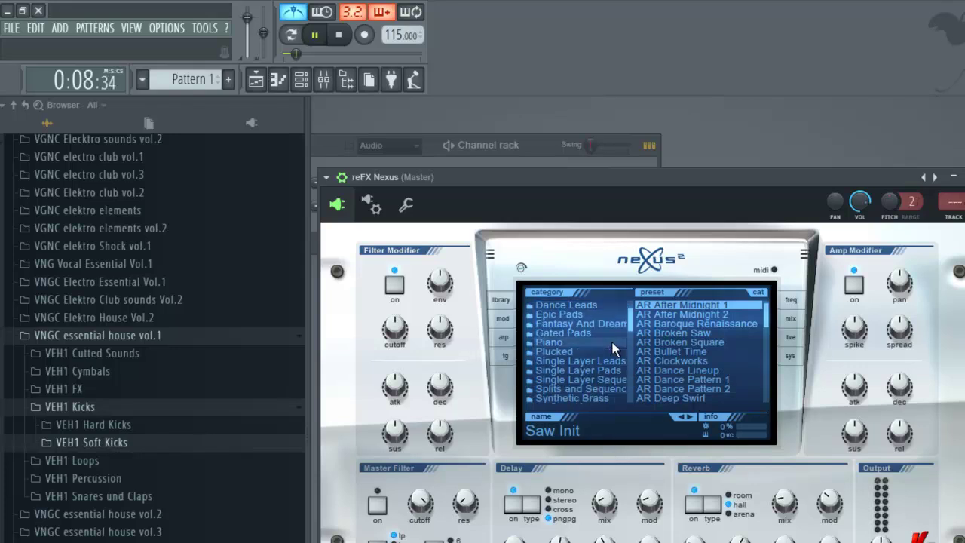
pyautogui.scroll(-7, 612, 340)
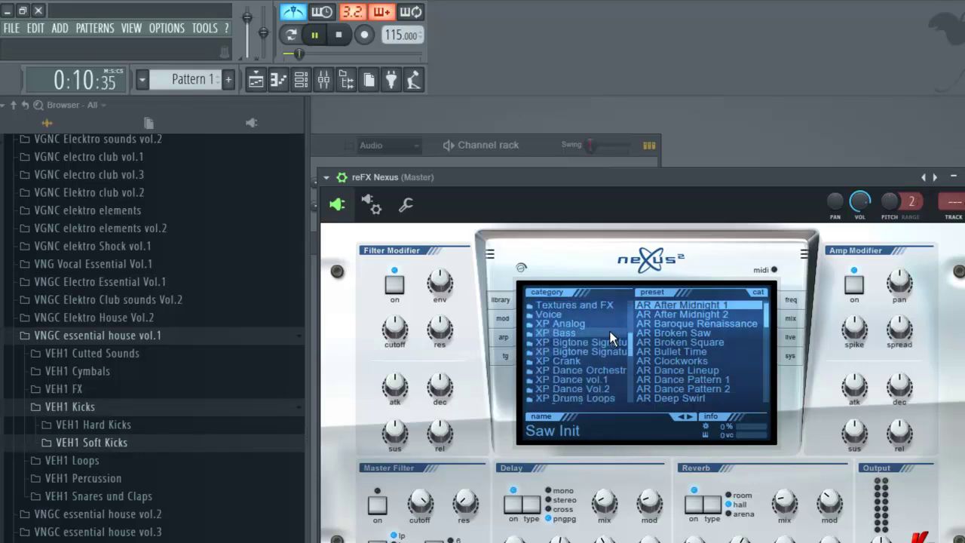
# Stop playback, set the project tempo to 110 BPM, restretch all channels and replay the clip in the playlist
pyautogui.click(255, 77)
pyautogui.press('space')
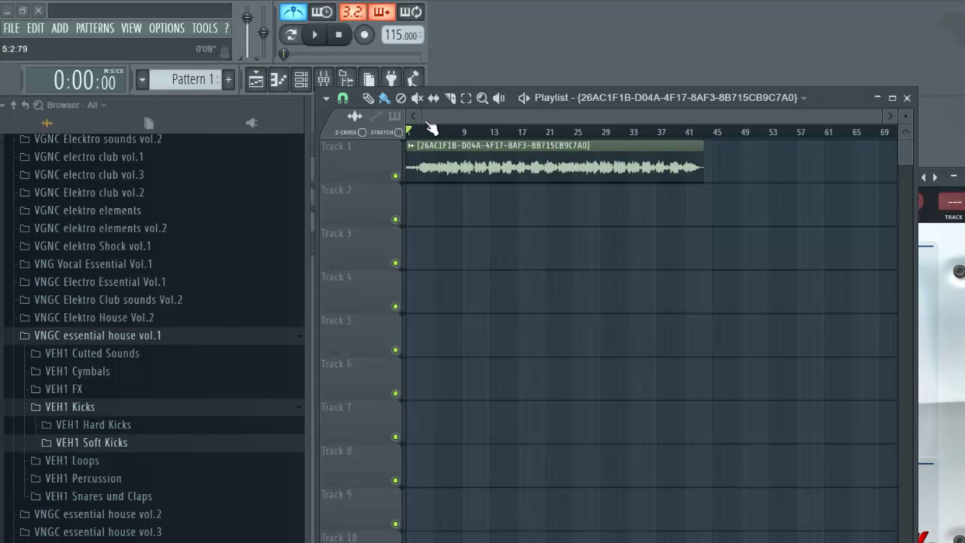
pyautogui.rightClick(396, 36)
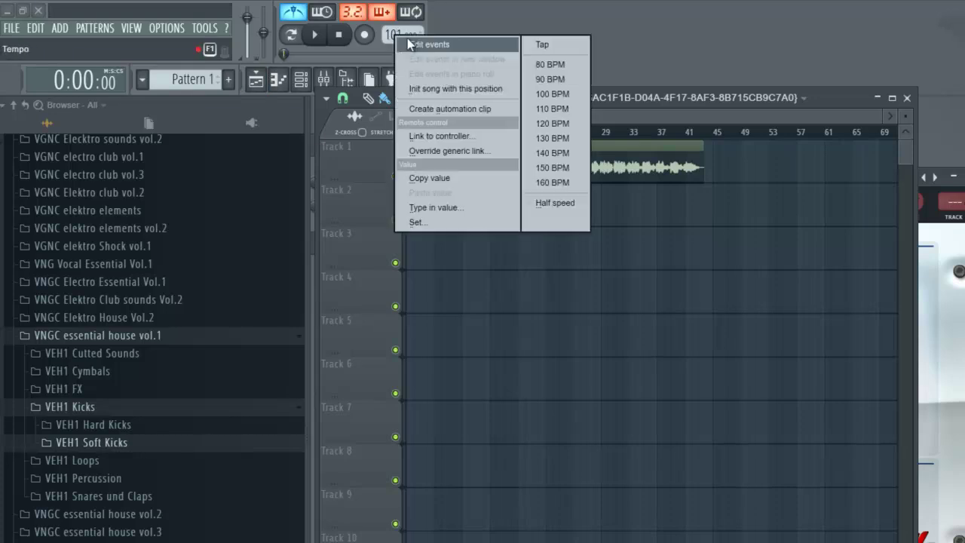
pyautogui.click(552, 108)
pyautogui.click(508, 435)
pyautogui.press('space')
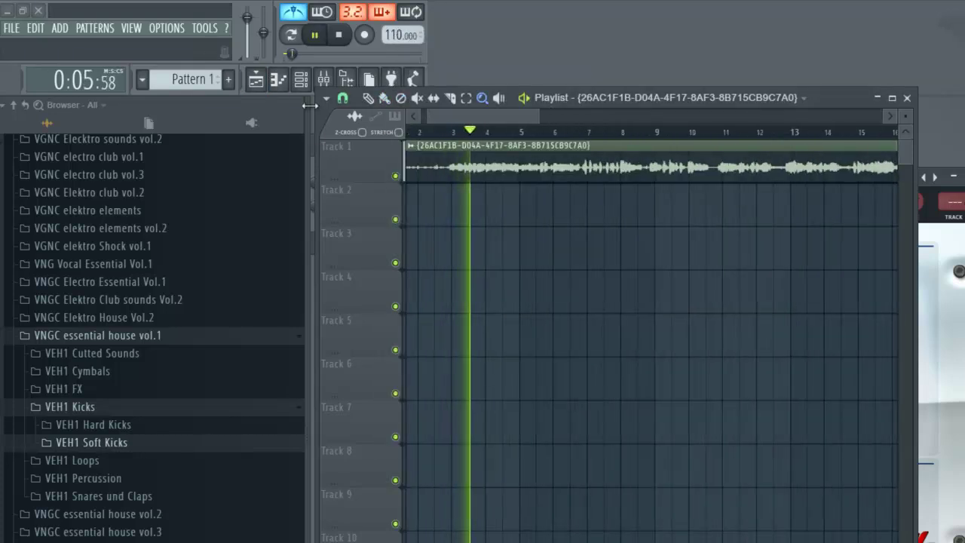
# Stop playback, close the playlist and load the Pizzicato Bass preset from the XP Dance Orchestra category in reFX Nexus
pyautogui.click(907, 98)
pyautogui.press('space')
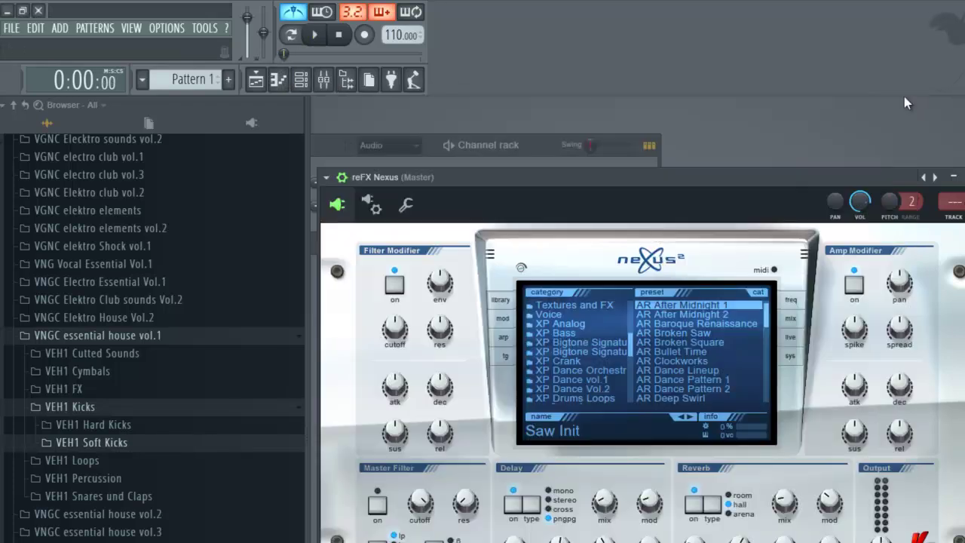
pyautogui.click(556, 144)
pyautogui.click(395, 210)
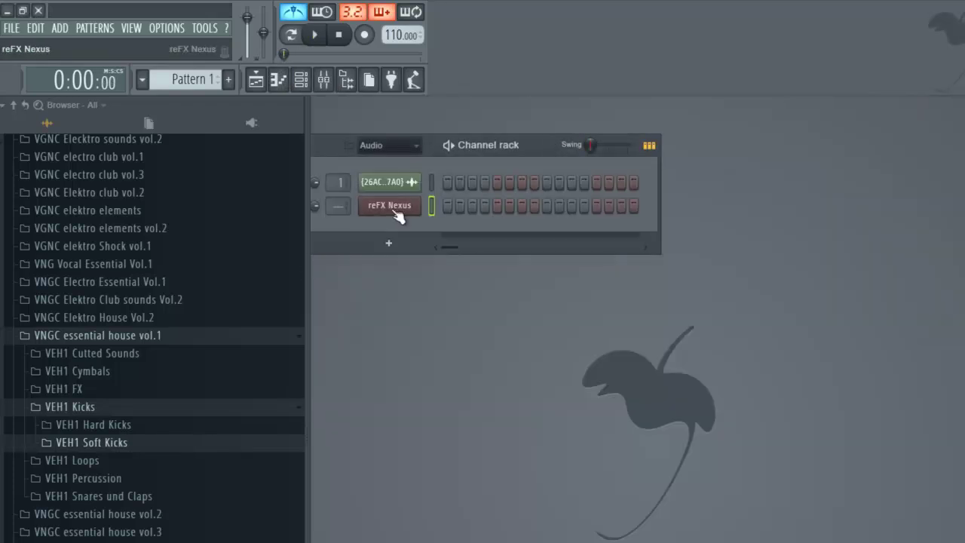
pyautogui.click(395, 209)
pyautogui.scroll(-4, 576, 345)
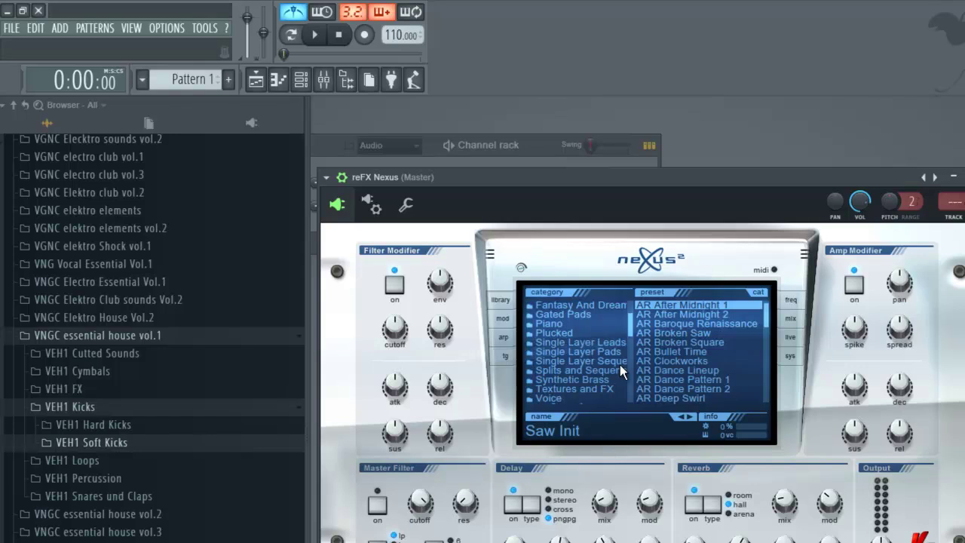
pyautogui.click(584, 352)
pyautogui.click(679, 341)
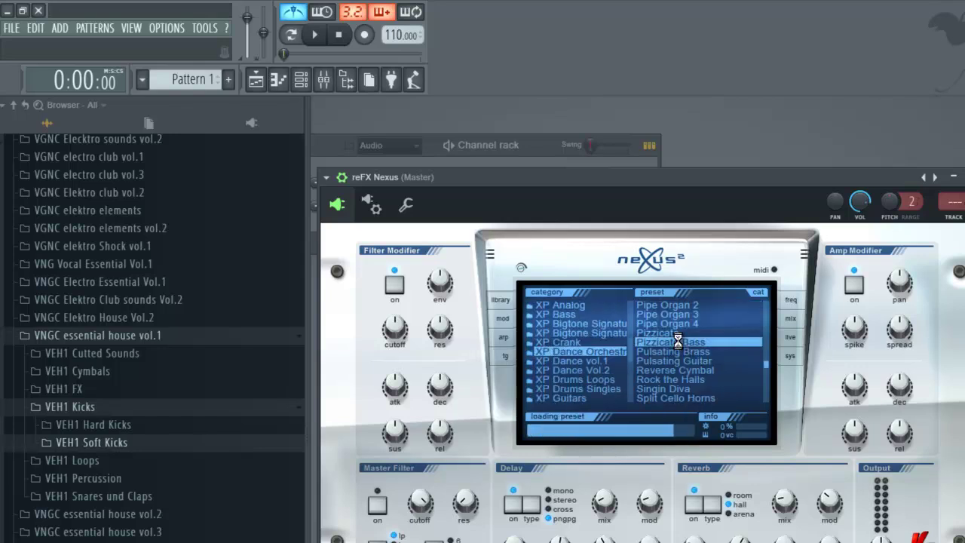
# Arm recording, start playback to record the reFX Nexus part, and close its piano roll
pyautogui.press('space')
pyautogui.press('space')
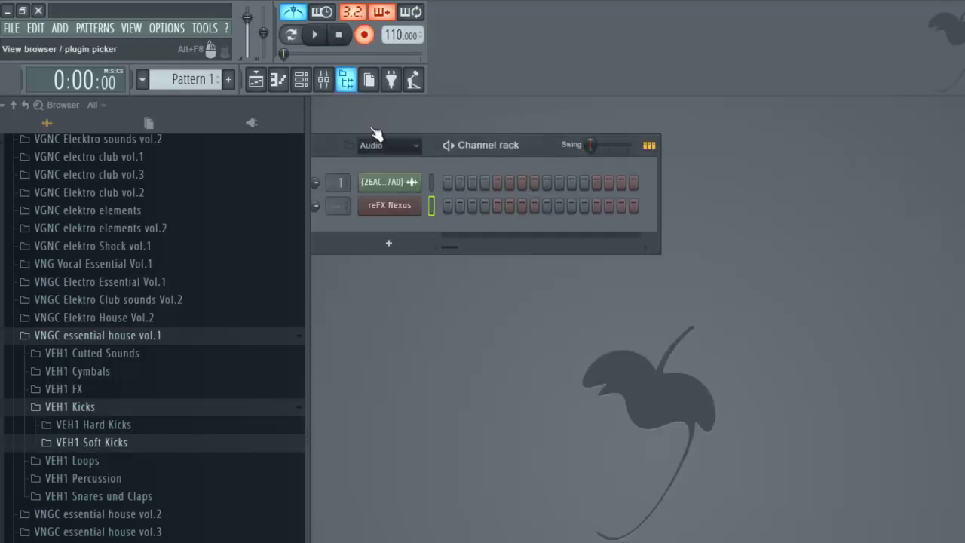
pyautogui.click(315, 35)
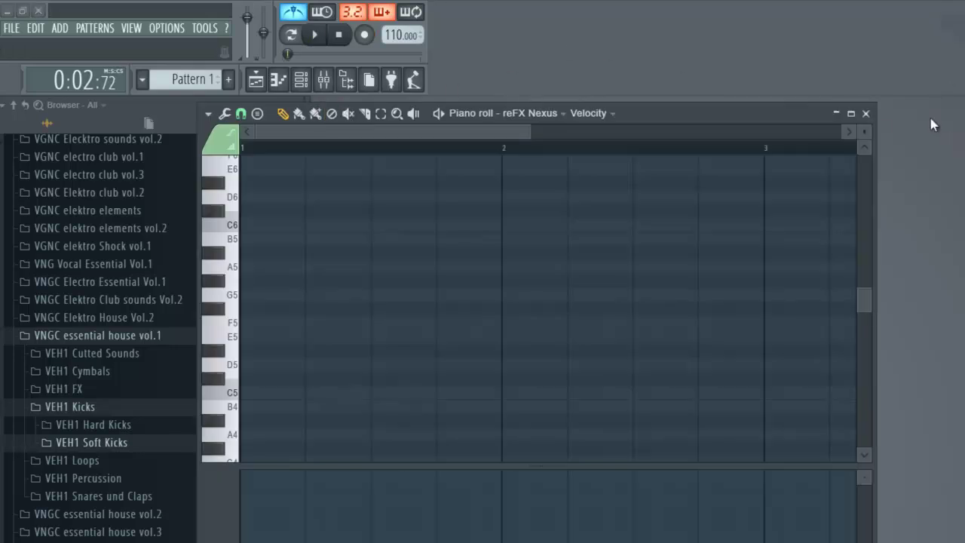
pyautogui.click(865, 113)
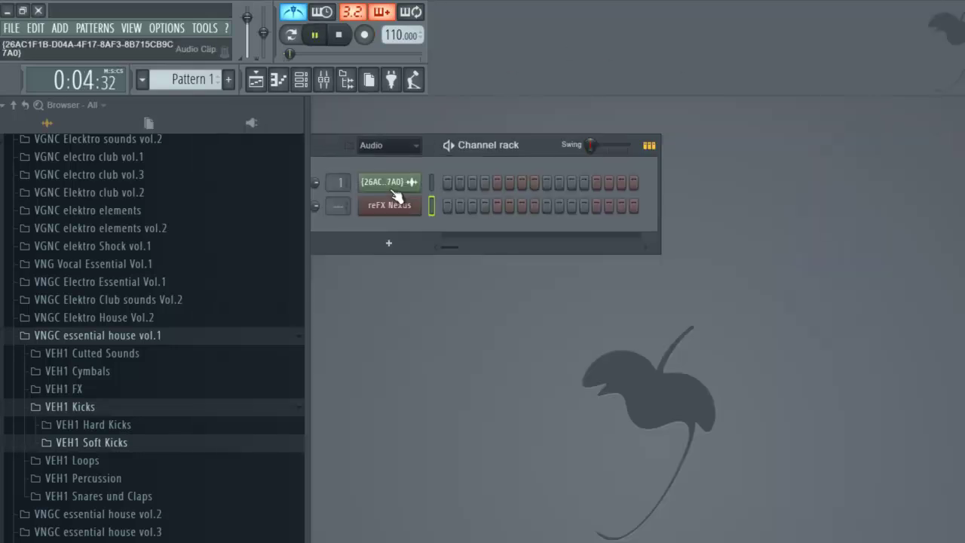
# Open reFX Nexus, record a four-bar chord part with the Pizzicato Bass preset into Pattern 1, and stop the recording
pyautogui.click(389, 182)
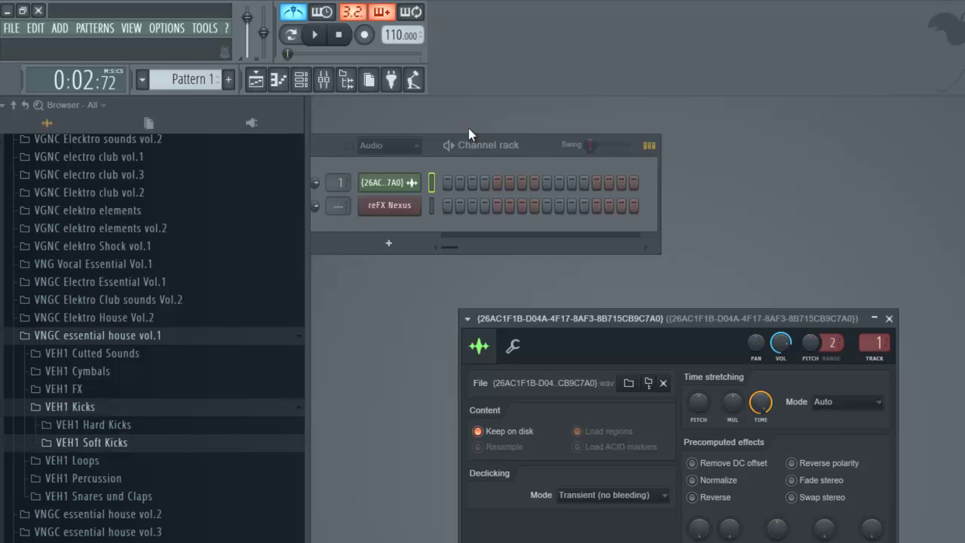
pyautogui.click(390, 205)
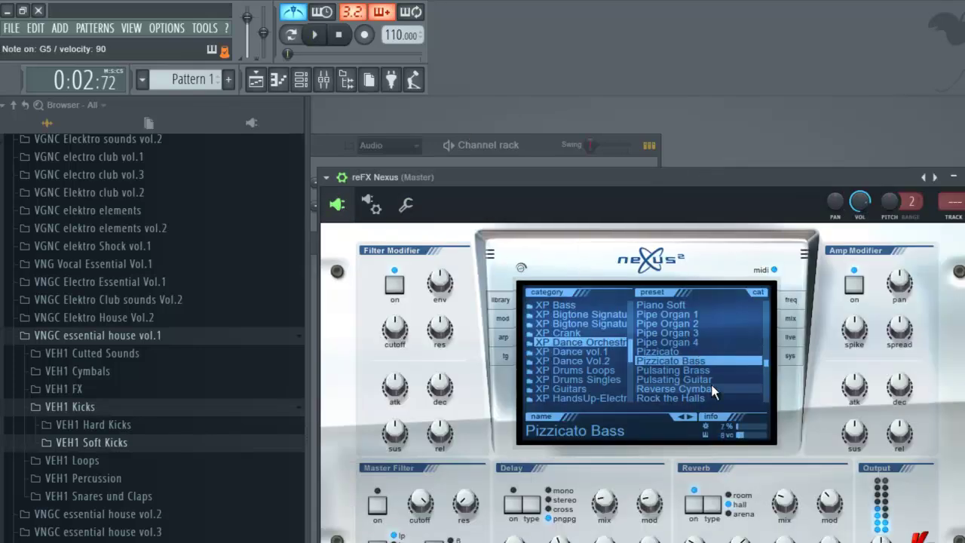
pyautogui.press('space')
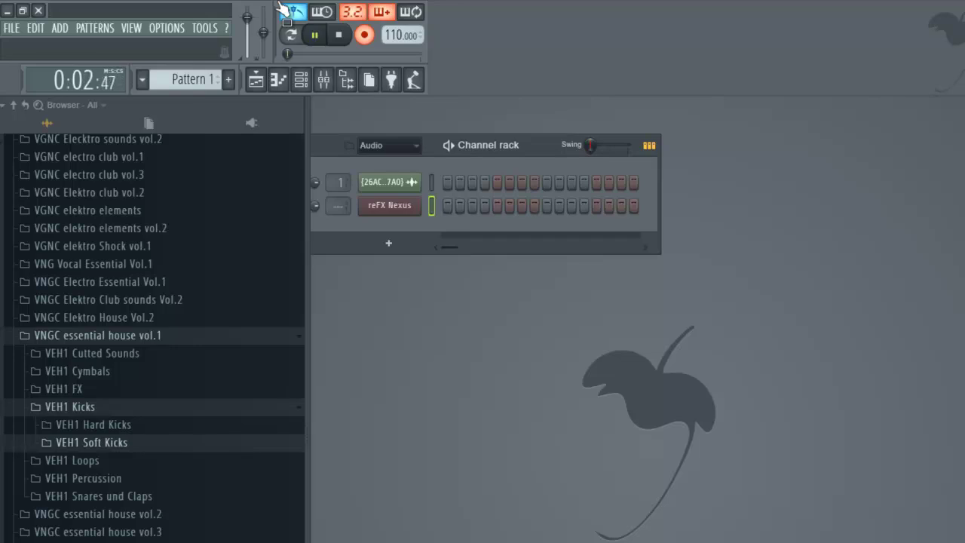
pyautogui.click(374, 206)
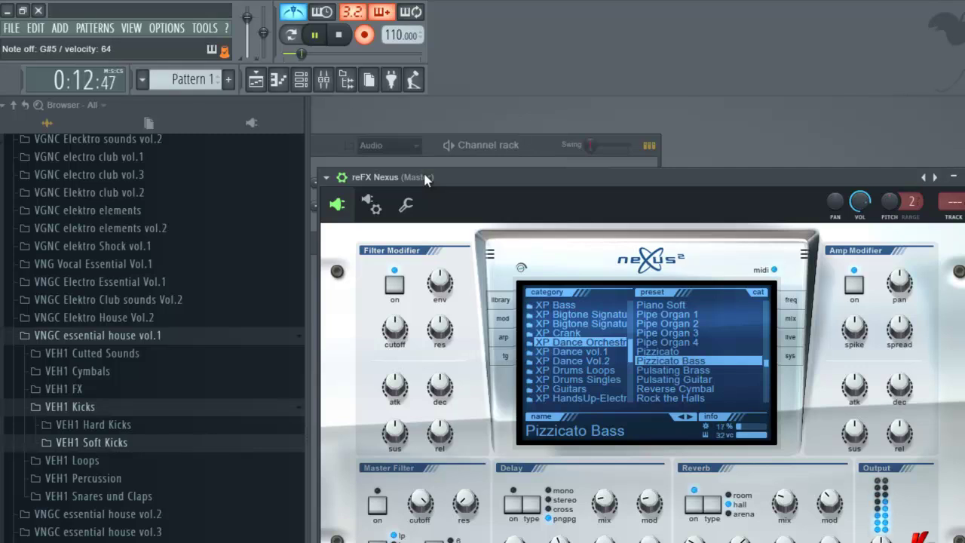
pyautogui.press('space')
# Open the reFX Nexus piano roll and quantize the recorded notes using the Default template with end times left in place
pyautogui.press('F7')
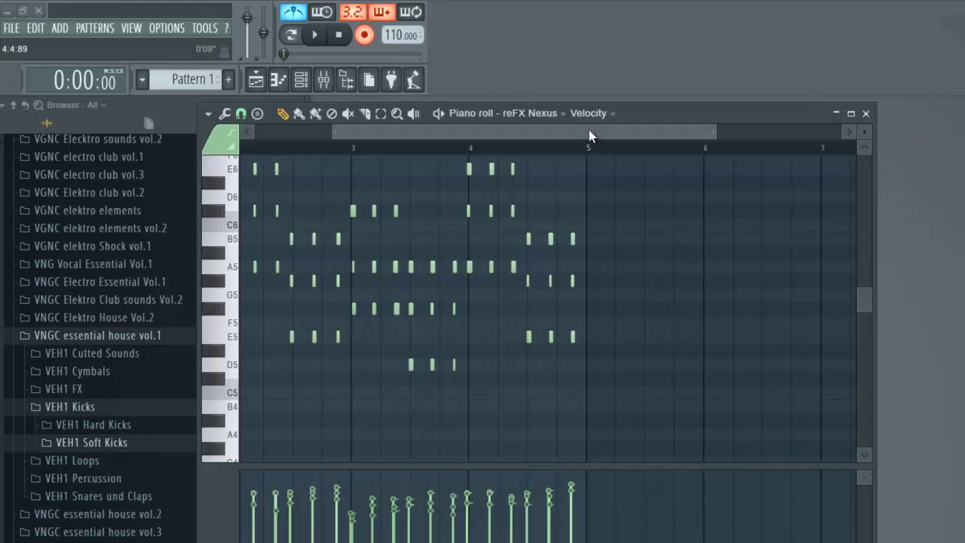
pyautogui.scroll(3, 575, 156)
pyautogui.moveTo(543, 136); pyautogui.dragTo(482, 135)
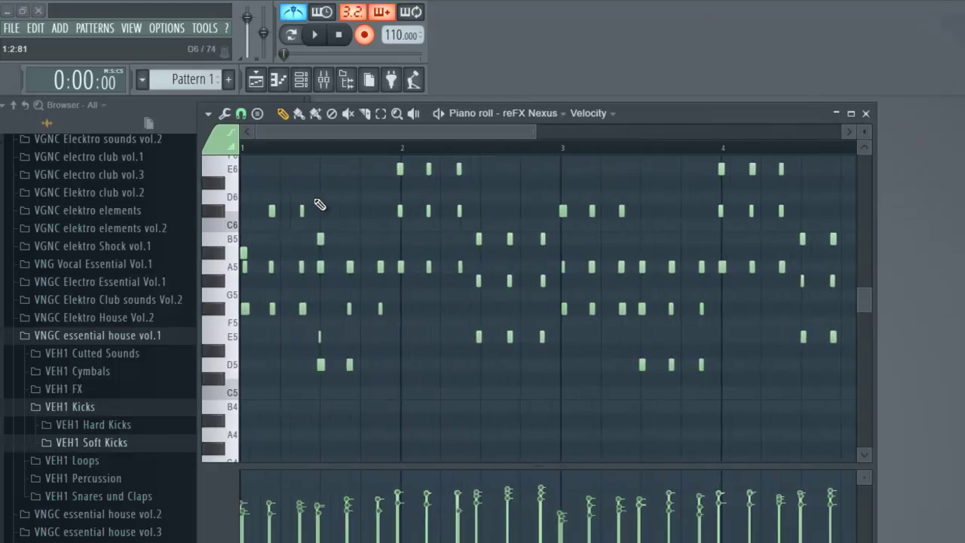
pyautogui.hotkey('ctrl', 'q')
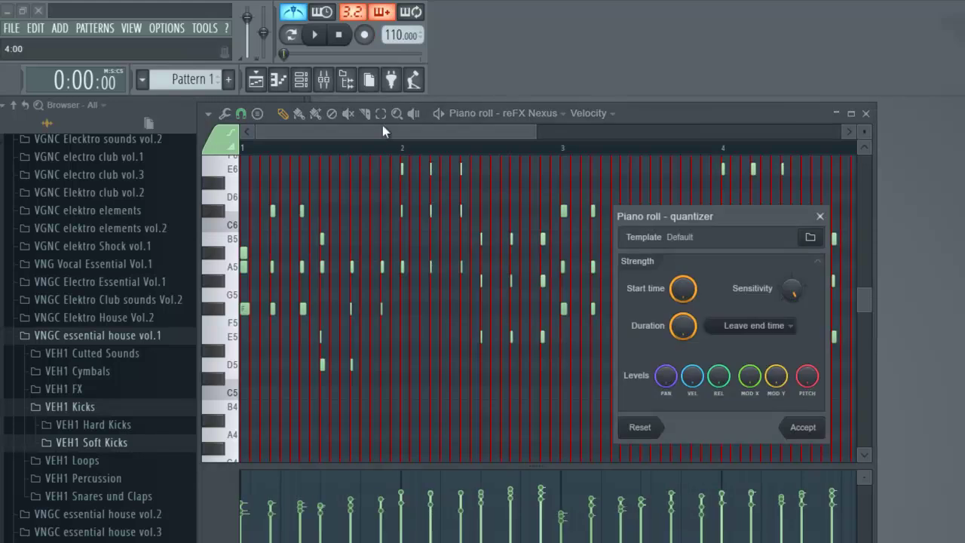
pyautogui.click(808, 426)
# Play back the quantized reFX Nexus notes and switch off the metronome
pyautogui.press('space')
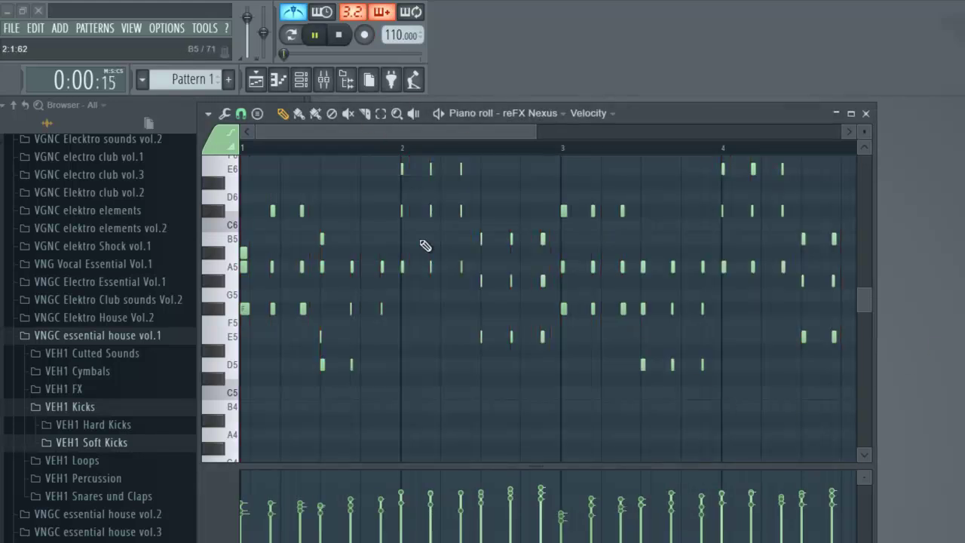
pyautogui.click(313, 40)
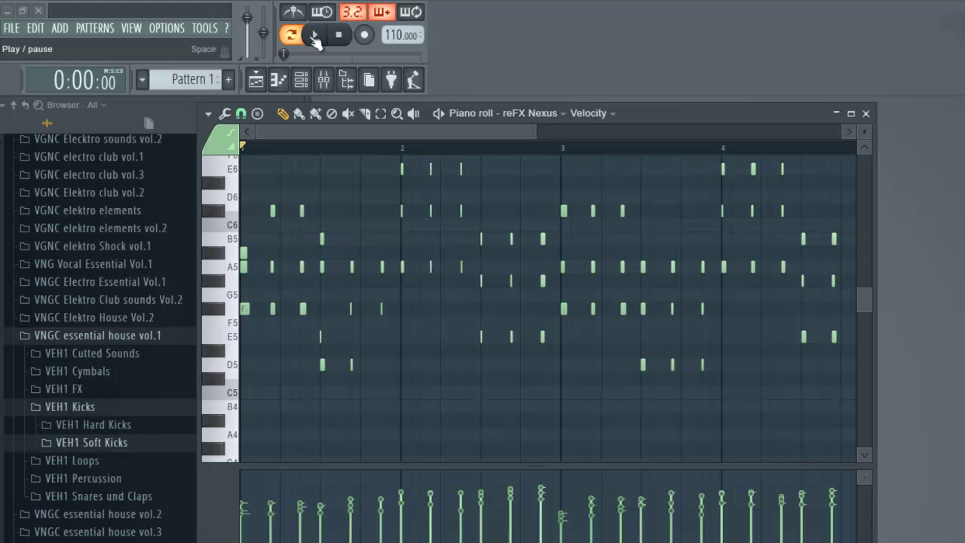
pyautogui.click(315, 39)
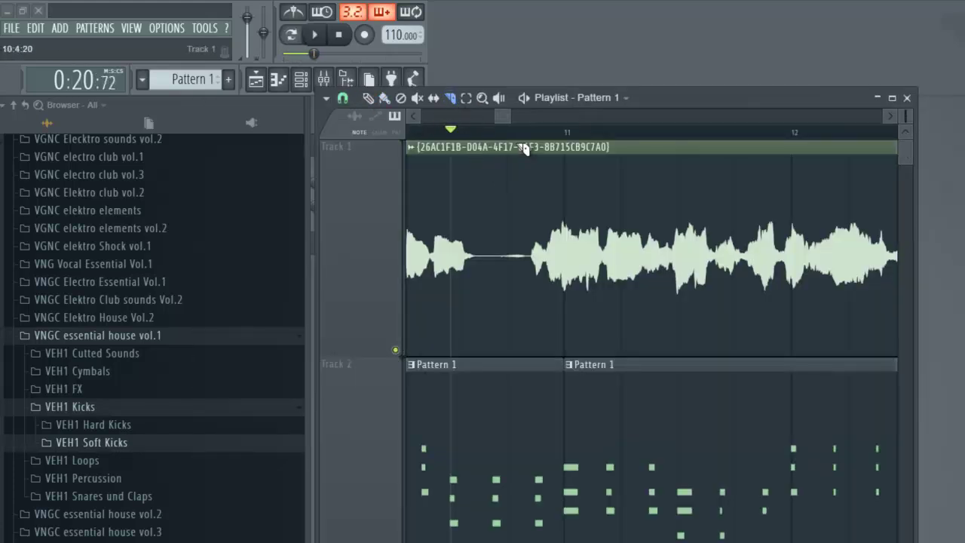
# Slice the audio clip on Track 1 in the quiet gap just before bar 11 and replay that spot
pyautogui.moveTo(528, 343); pyautogui.dragTo(527, 342)
pyautogui.press('space')
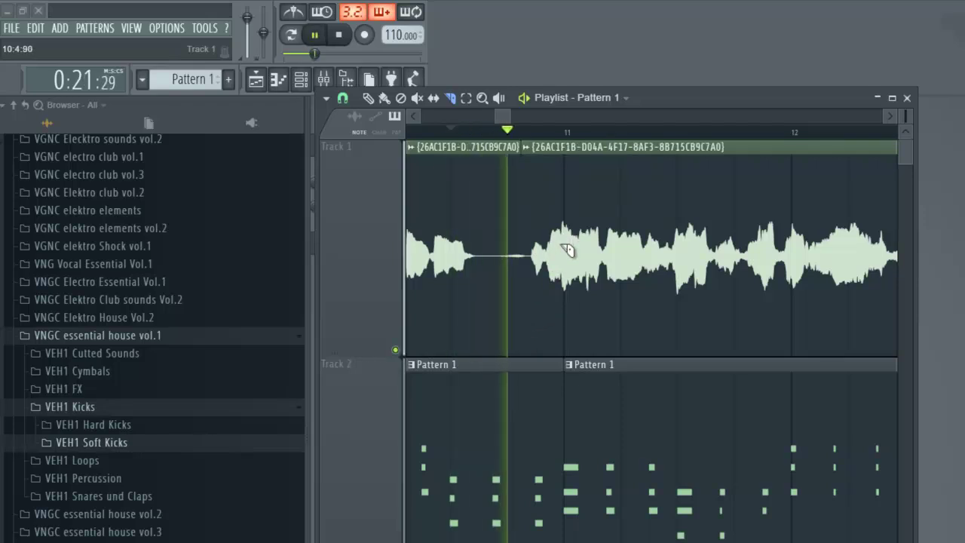
pyautogui.press('space')
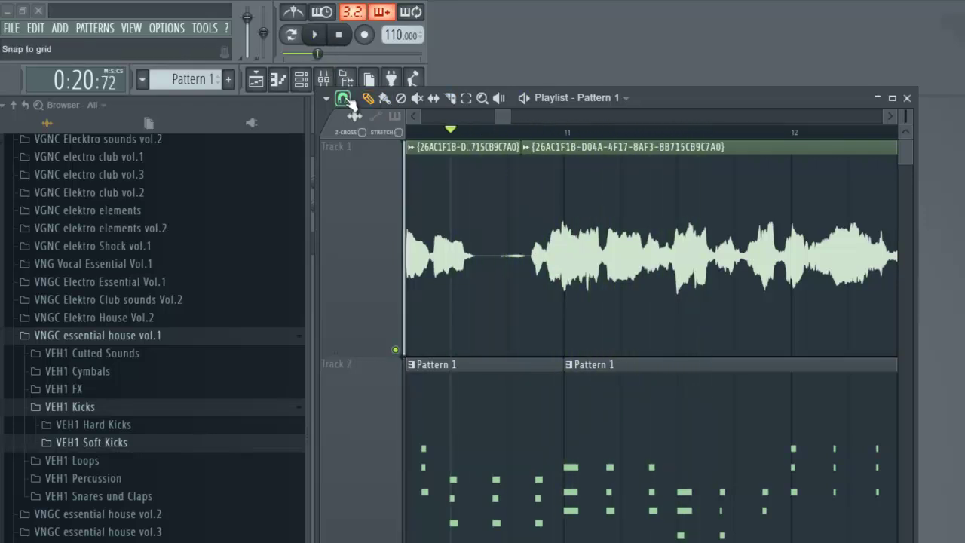
# Change the playlist's snap setting and move the clip part after the bar 11 cut slightly later against Pattern 1
pyautogui.click(343, 98)
pyautogui.click(361, 171)
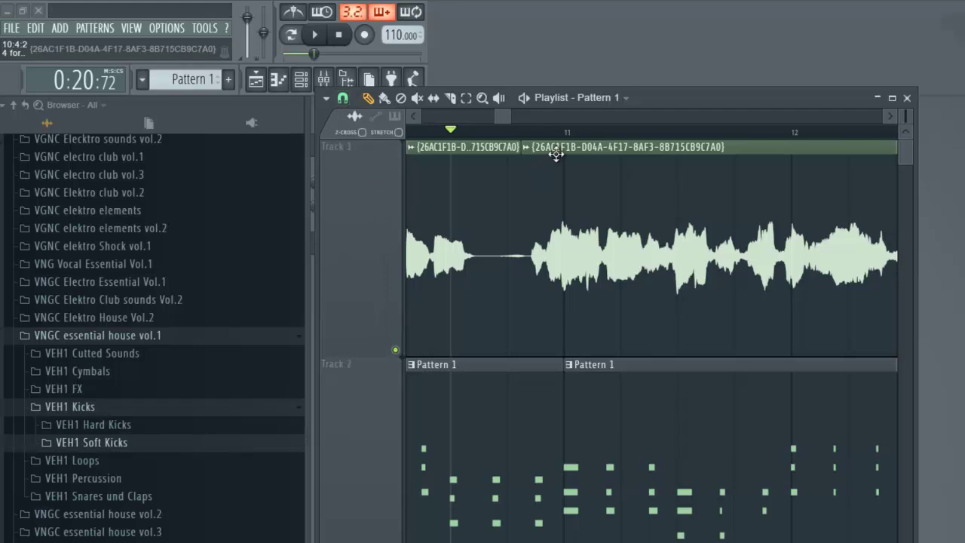
pyautogui.scroll(5, 571, 136)
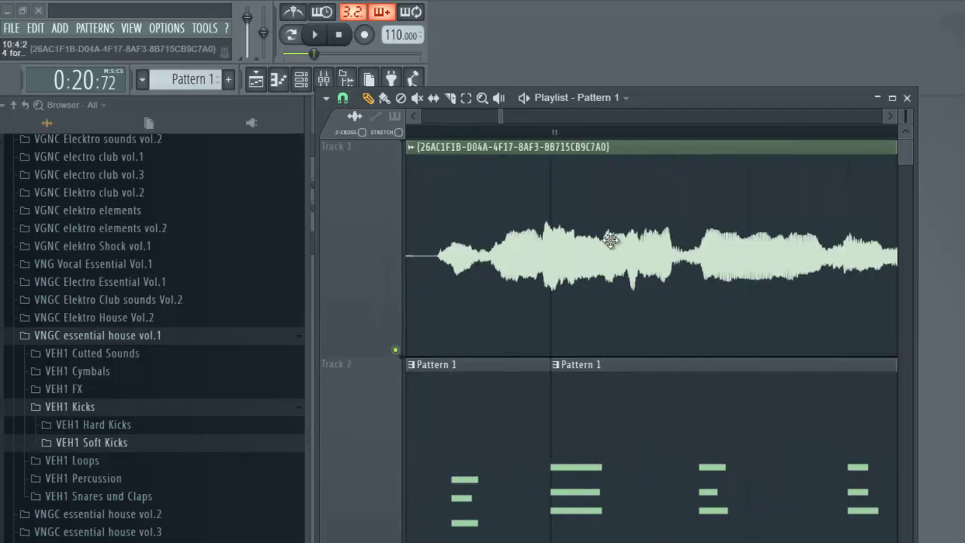
pyautogui.press('space')
pyautogui.moveTo(598, 219)
pyautogui.mouseDown()
pyautogui.moveTo(617, 219)
pyautogui.moveTo(608, 217)
pyautogui.mouseUp()
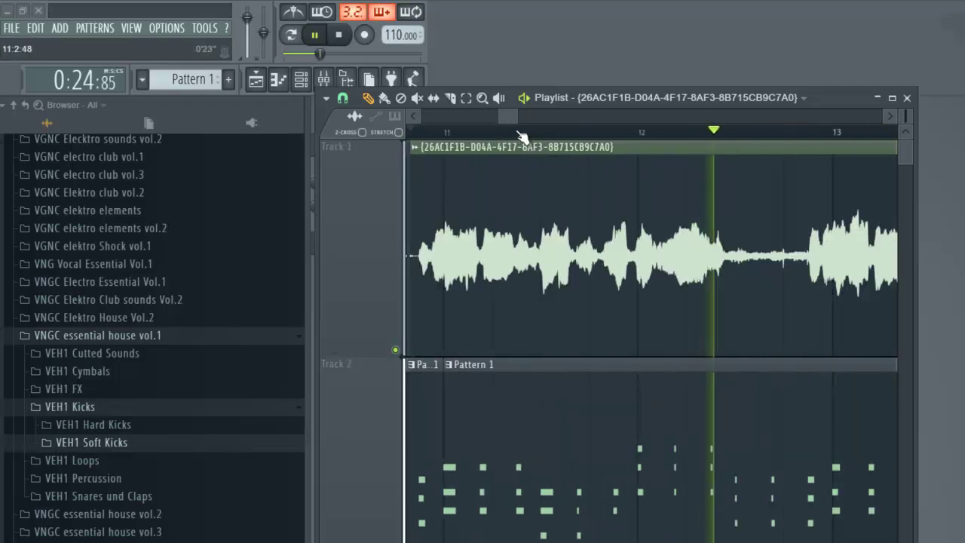
# Play the arrangement from bar 11 to bar 23, checking the audio clip's timing against Pattern 1
pyautogui.scroll(-3, 518, 132)
pyautogui.scroll(-3, 521, 118)
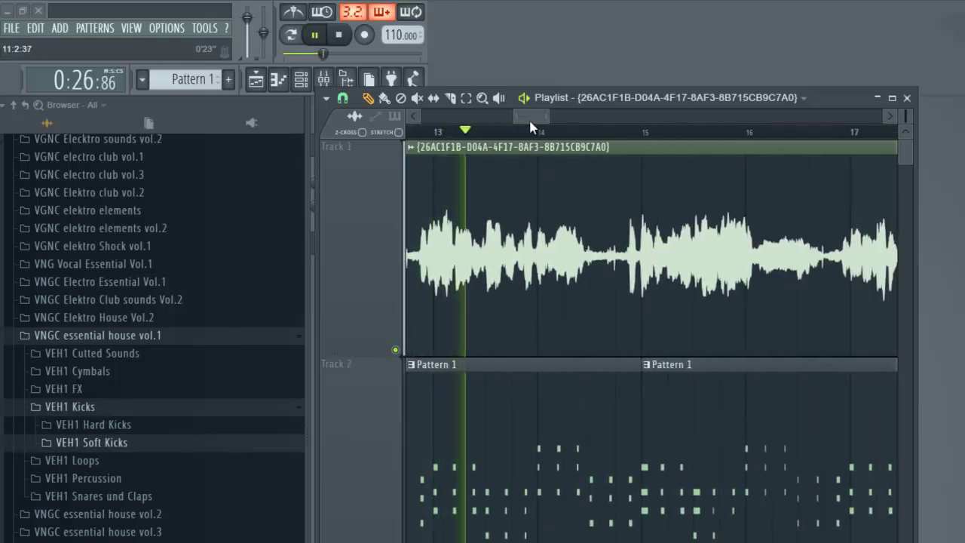
pyautogui.moveTo(533, 119); pyautogui.dragTo(546, 120)
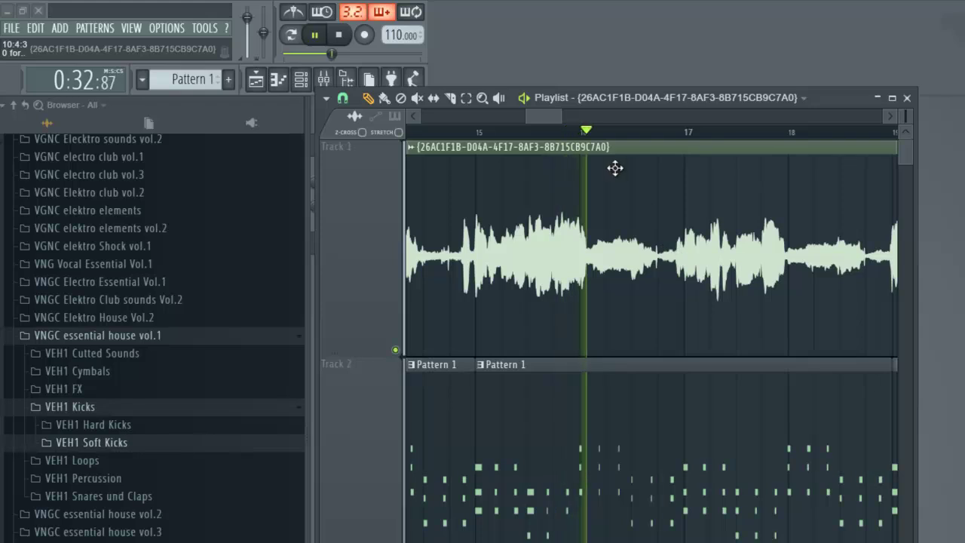
pyautogui.moveTo(544, 112); pyautogui.dragTo(555, 122)
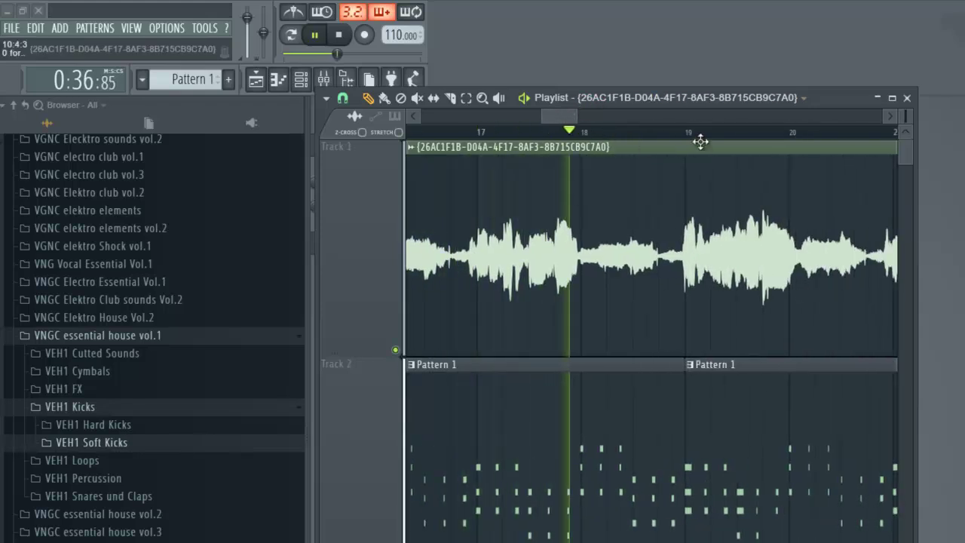
pyautogui.moveTo(557, 115); pyautogui.dragTo(591, 118)
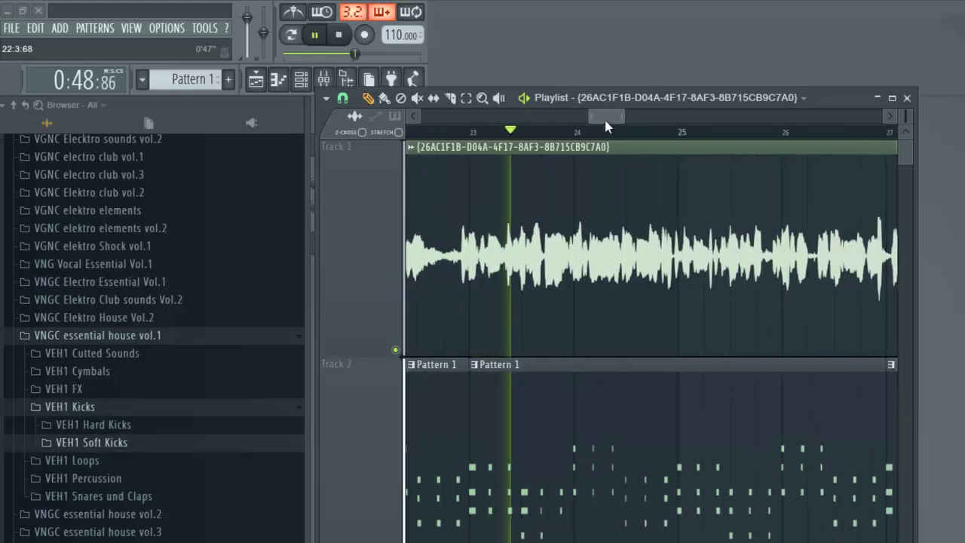
# Replay the passage before bar 23, slice the audio clip just before that bar, and move the following part slightly later
pyautogui.click(420, 132)
pyautogui.press('space')
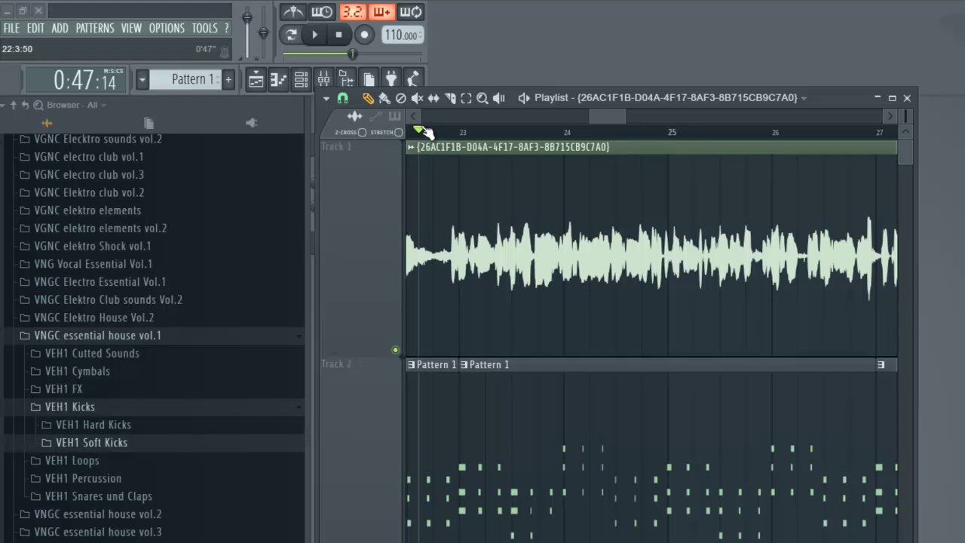
pyautogui.press('space')
pyautogui.scroll(3, 427, 131)
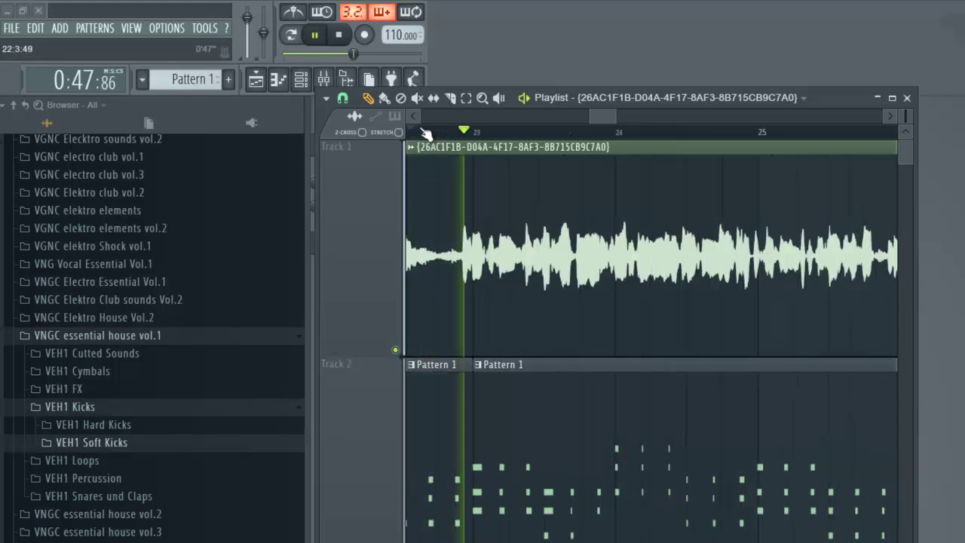
pyautogui.press('space')
pyautogui.scroll(4, 748, 126)
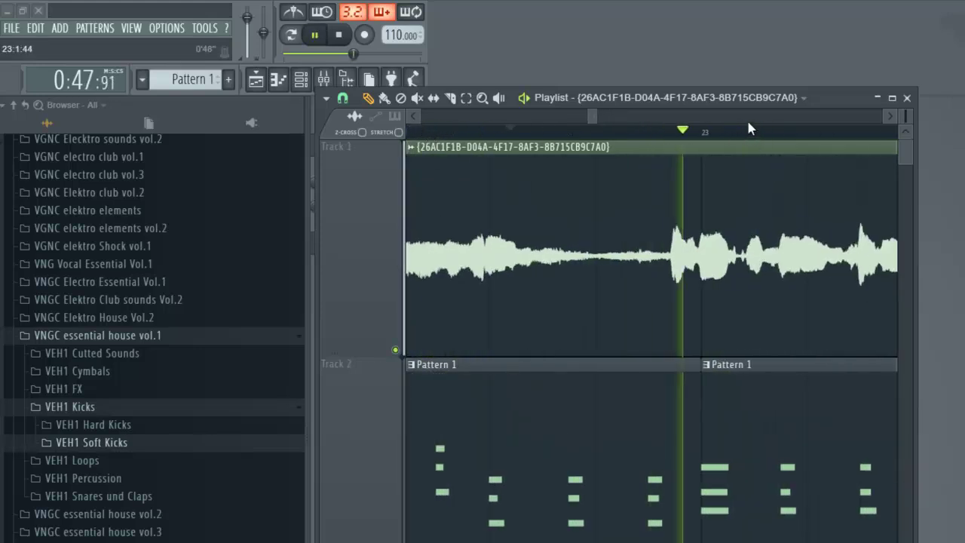
pyautogui.press('space')
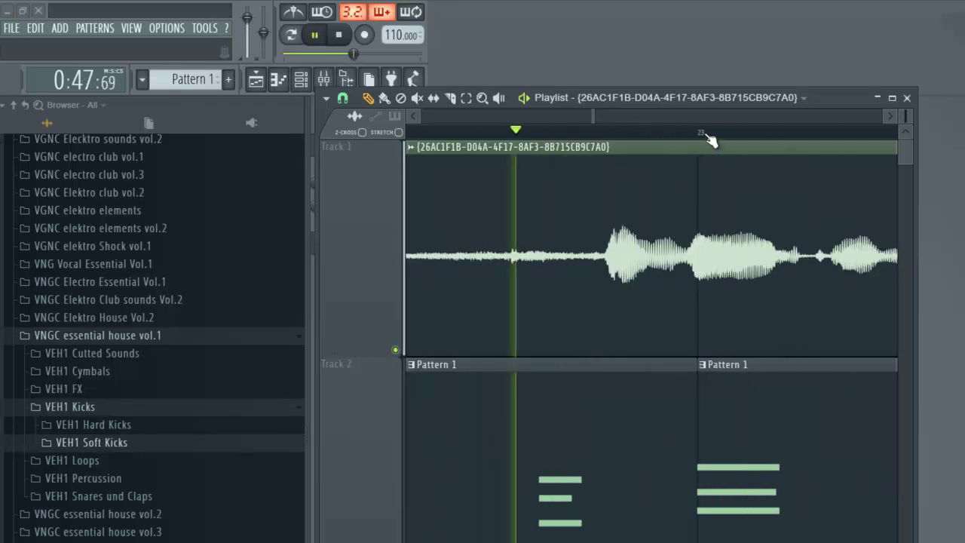
pyautogui.press('space')
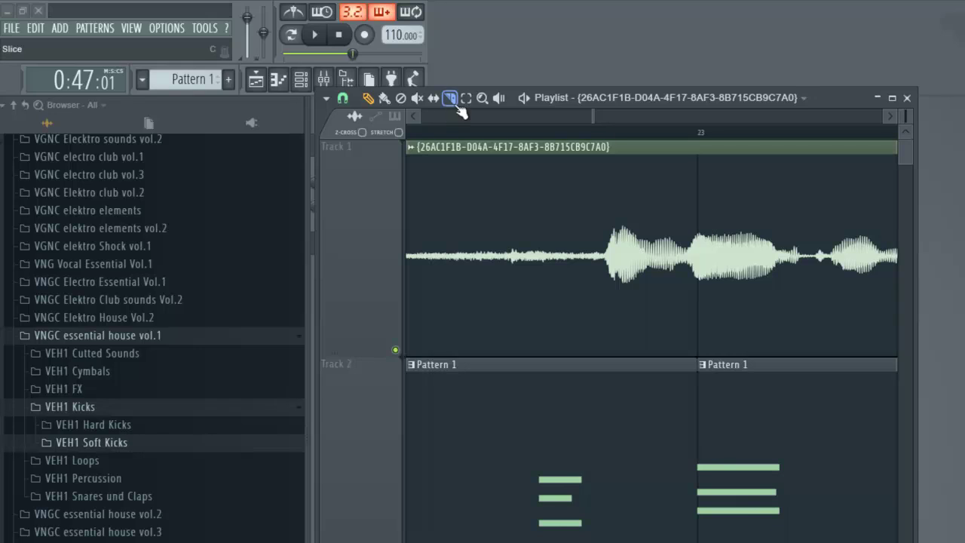
pyautogui.moveTo(618, 242)
pyautogui.mouseDown()
pyautogui.moveTo(605, 338)
pyautogui.moveTo(599, 318)
pyautogui.mouseUp()
pyautogui.click(366, 99)
pyautogui.press('space')
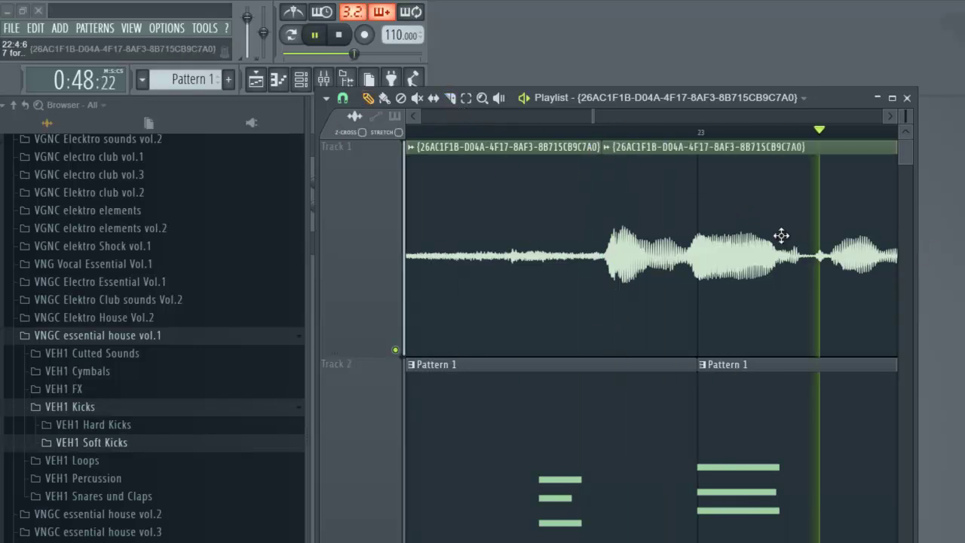
pyautogui.moveTo(755, 226); pyautogui.dragTo(773, 225)
# Slice the audio clip at the end of the quiet gap just before bar 31 and move the following part slightly later
pyautogui.moveTo(594, 119); pyautogui.dragTo(688, 119)
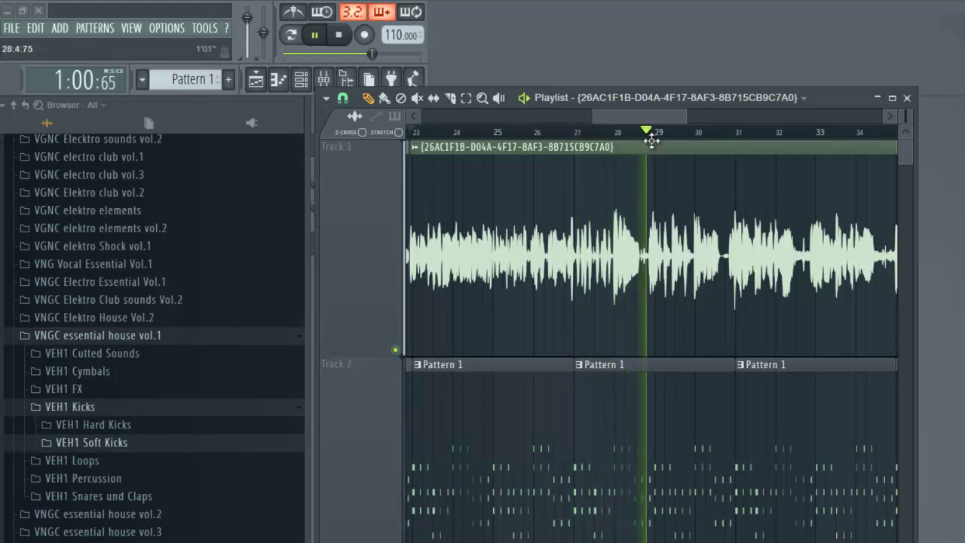
pyautogui.moveTo(675, 120); pyautogui.dragTo(684, 124)
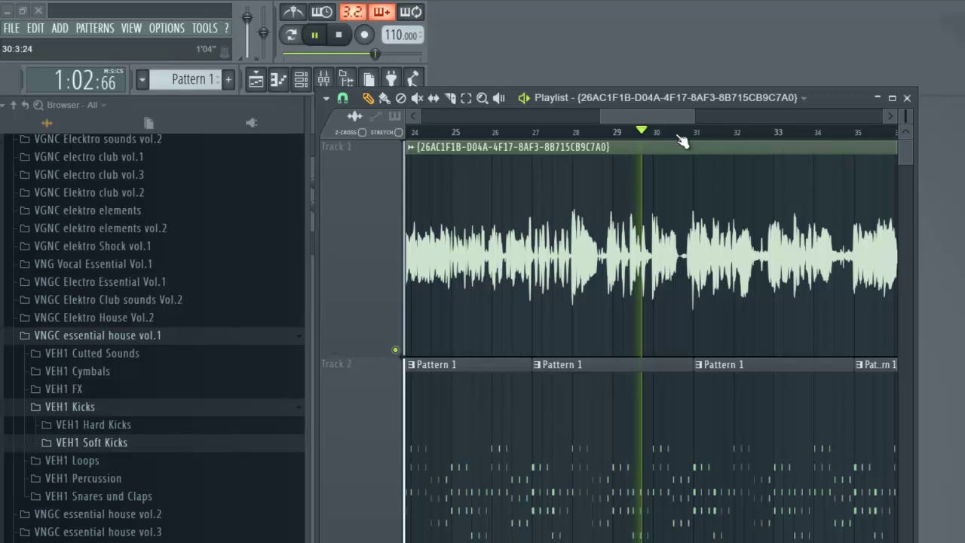
pyautogui.moveTo(648, 117)
pyautogui.mouseDown()
pyautogui.moveTo(670, 120)
pyautogui.moveTo(651, 116)
pyautogui.mouseUp()
pyautogui.scroll(2, 555, 139)
pyautogui.scroll(1, 553, 136)
pyautogui.click(553, 120)
pyautogui.scroll(3, 517, 133)
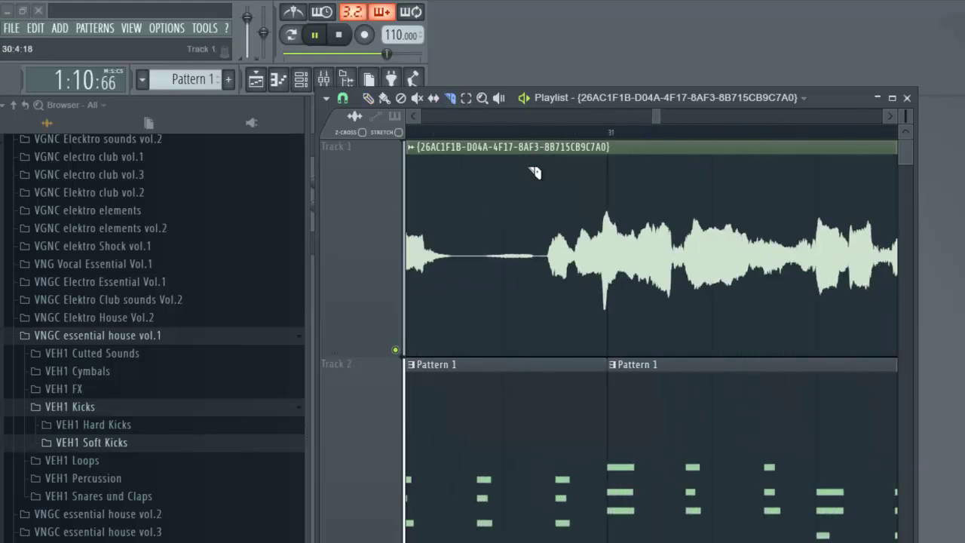
pyautogui.moveTo(553, 301); pyautogui.dragTo(554, 303)
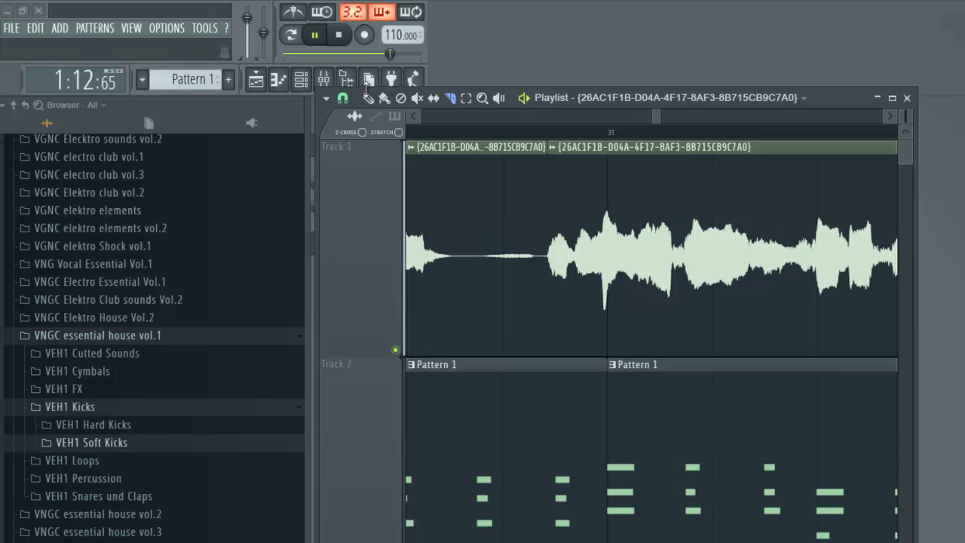
pyautogui.scroll(2, 555, 133)
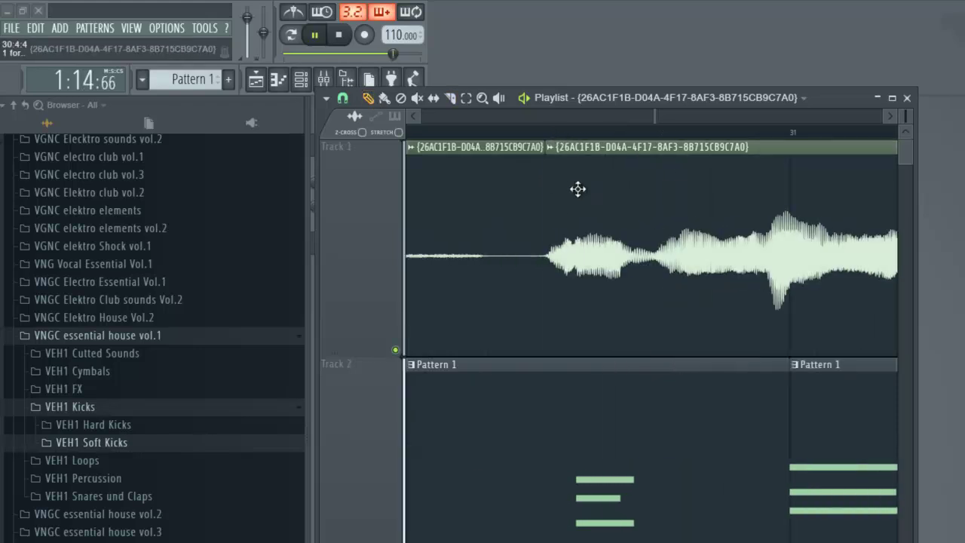
pyautogui.moveTo(592, 167); pyautogui.dragTo(596, 168)
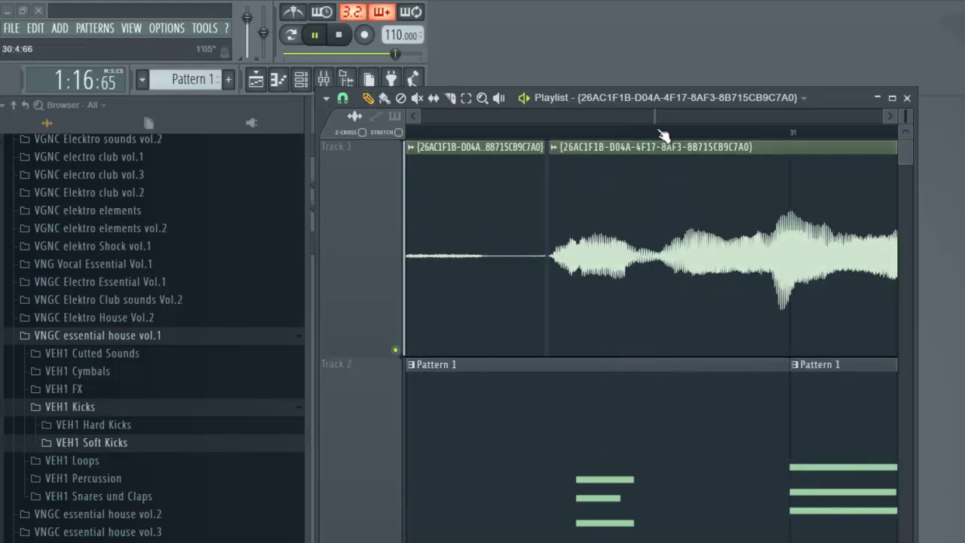
pyautogui.scroll(-4, 658, 134)
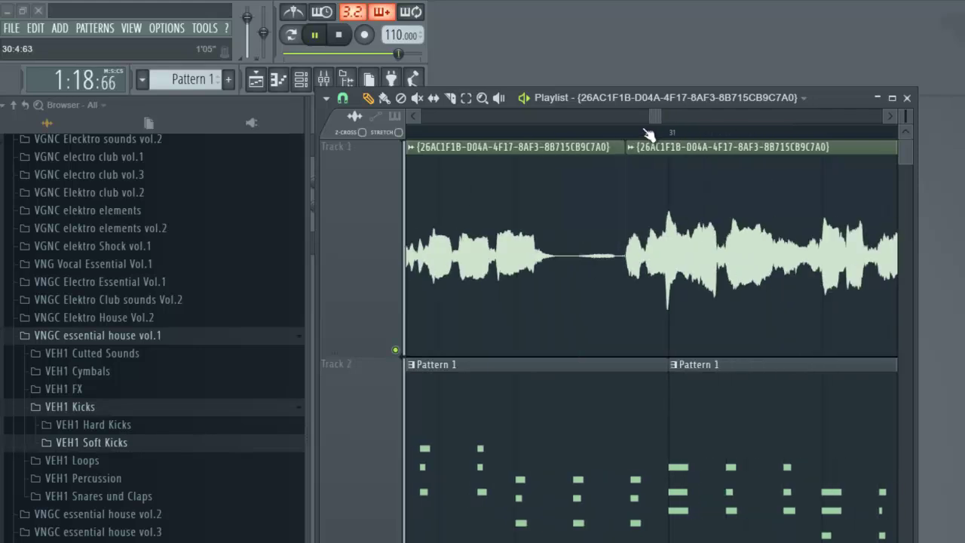
# Play the passage around bar 39, checking the audio clip's timing against Pattern 1, and activate the Slice tool
pyautogui.moveTo(679, 117); pyautogui.dragTo(722, 113)
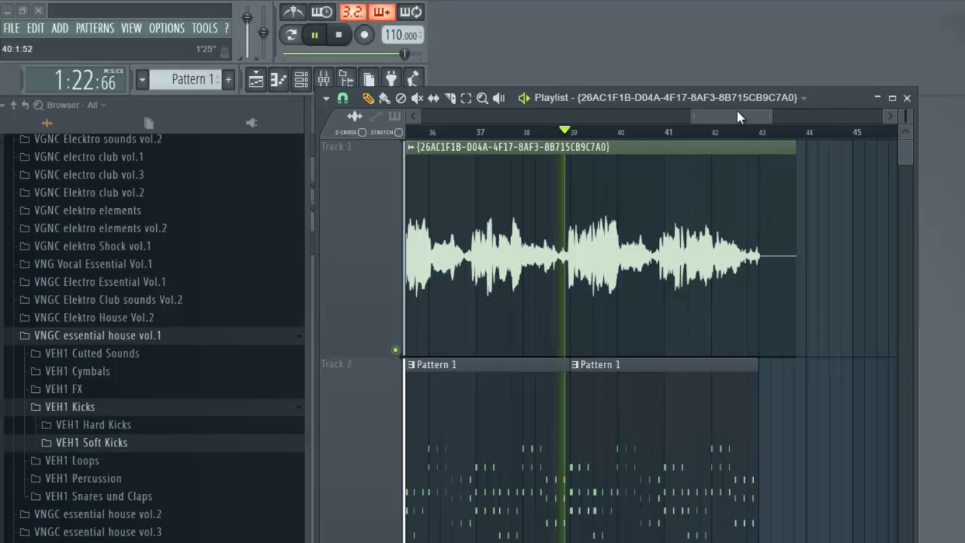
pyautogui.click(545, 134)
pyautogui.scroll(4, 553, 134)
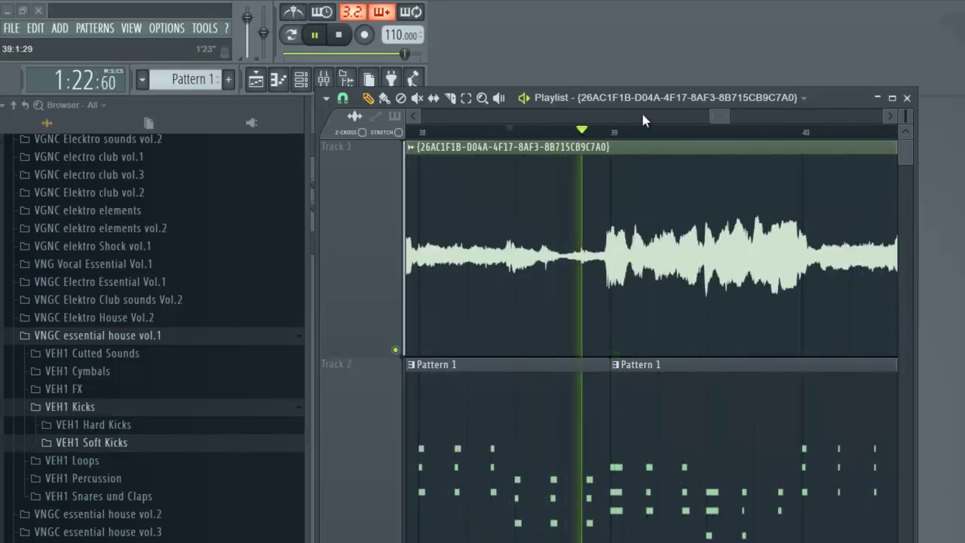
pyautogui.click(709, 118)
pyautogui.moveTo(709, 116); pyautogui.dragTo(717, 114)
pyautogui.click(714, 132)
pyautogui.scroll(2, 792, 138)
pyautogui.scroll(3, 793, 140)
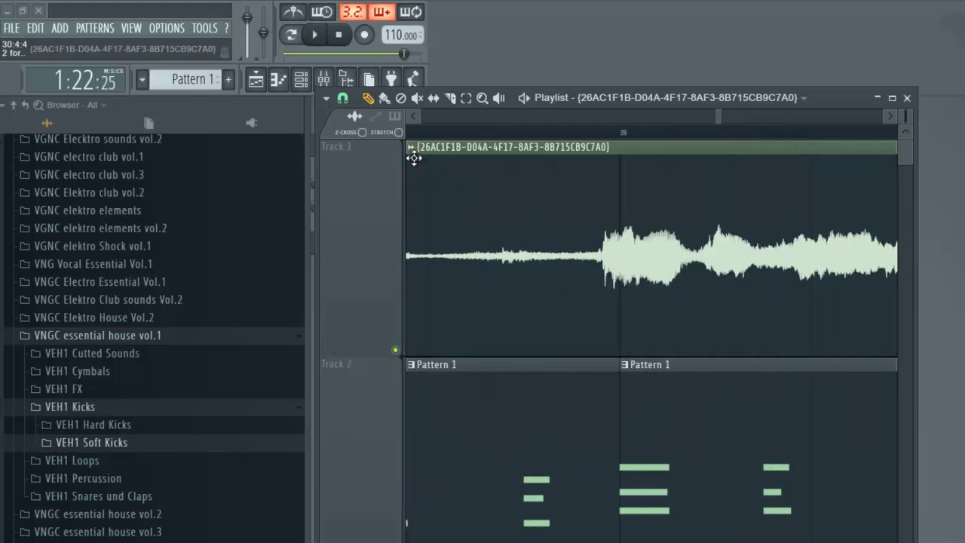
pyautogui.click(450, 99)
pyautogui.press('space')
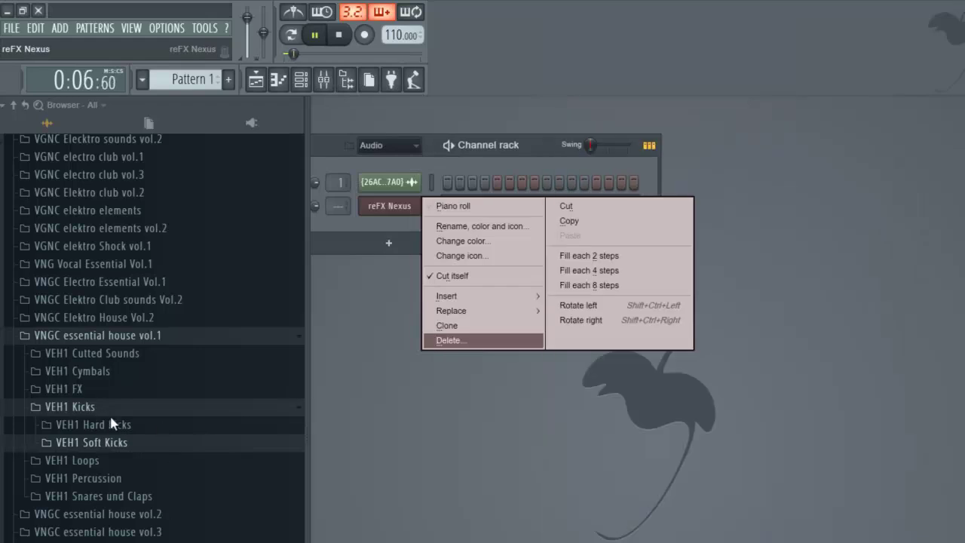
# Add VEH1 Soft Kick - 015 as a new channel and fill every fourth step with it in the new Pattern 2
pyautogui.click(122, 446)
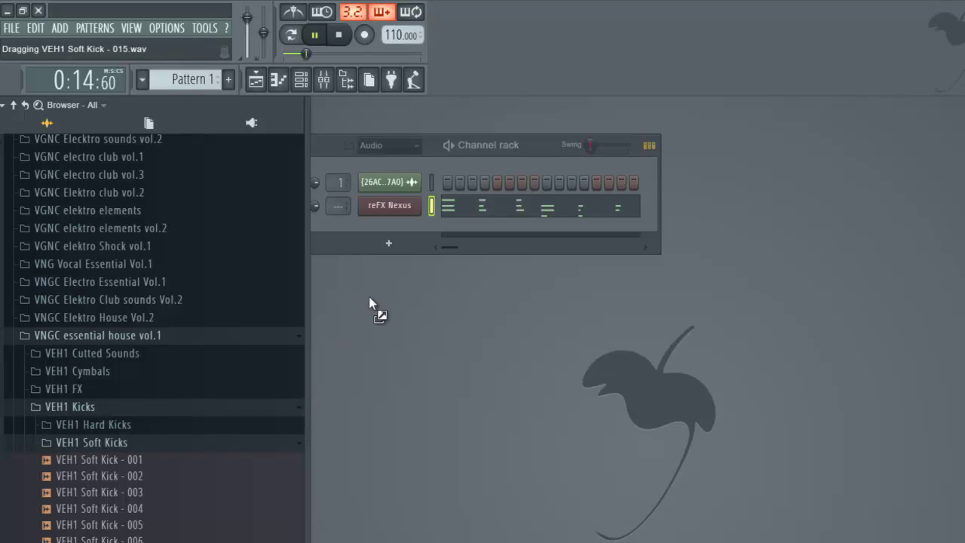
pyautogui.moveTo(389, 226); pyautogui.dragTo(389, 227)
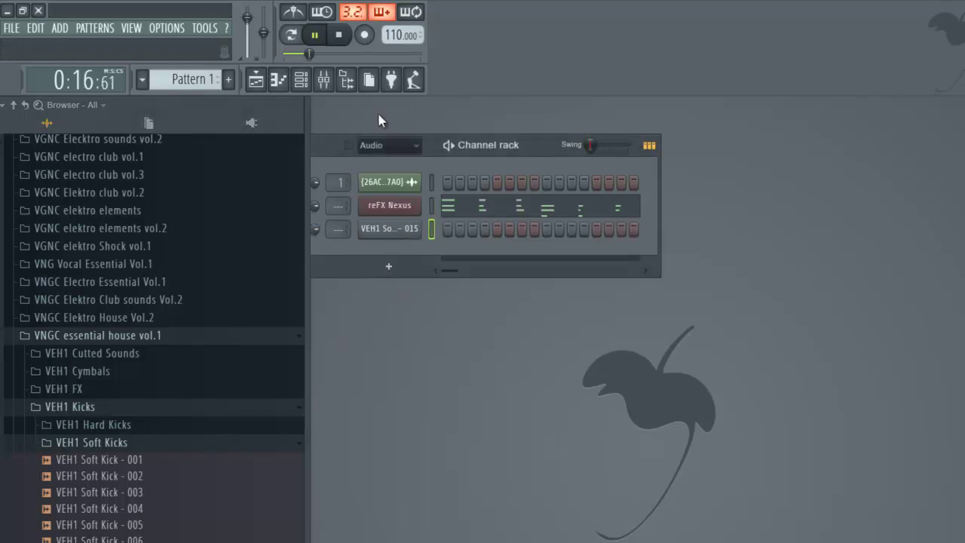
pyautogui.press('F4')
pyautogui.rightClick(399, 234)
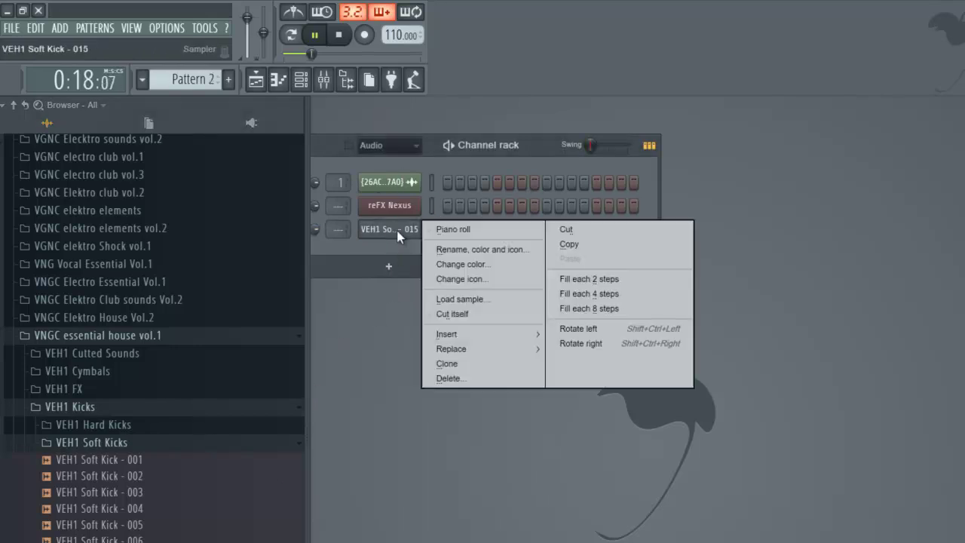
pyautogui.click(593, 296)
# Open the playlist and play short passages of the arrangement to check the kick against the sample
pyautogui.click(256, 76)
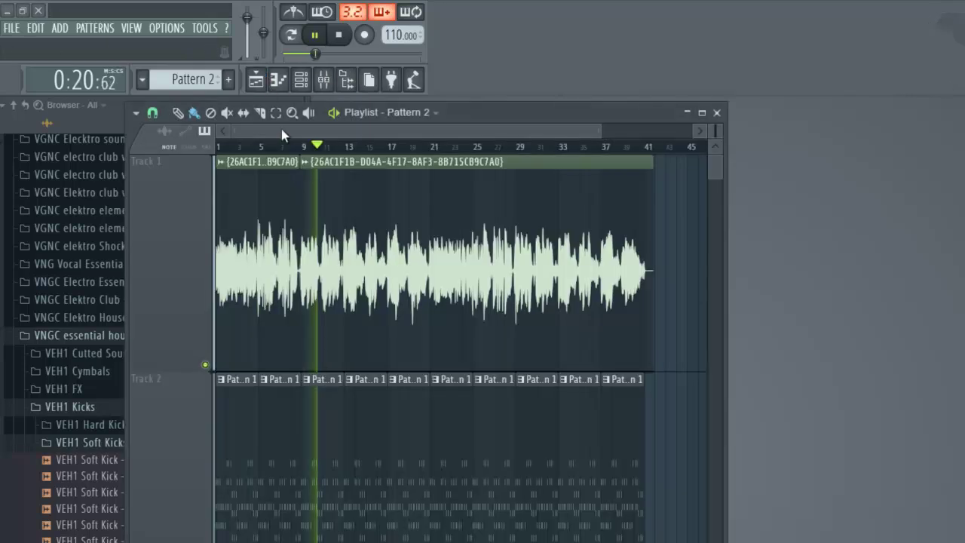
pyautogui.scroll(3, 315, 153)
pyautogui.press('space')
pyautogui.press('space')
pyautogui.scroll(2, 213, 156)
pyautogui.press('space')
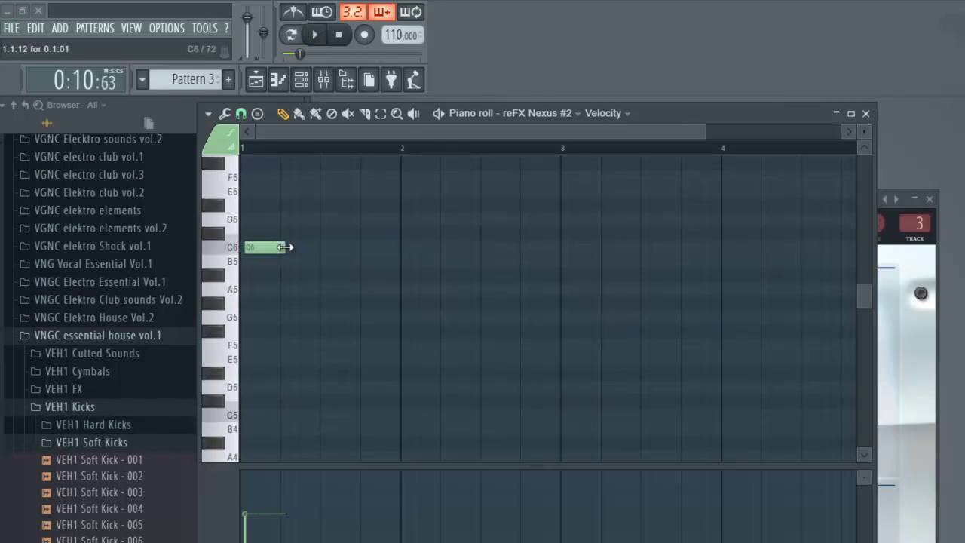
# Extend the C6 part in reFX Nexus #2's Pattern 3 to four back-to-back notes across bar 1 and delete the last one
pyautogui.click(288, 249)
pyautogui.press('space')
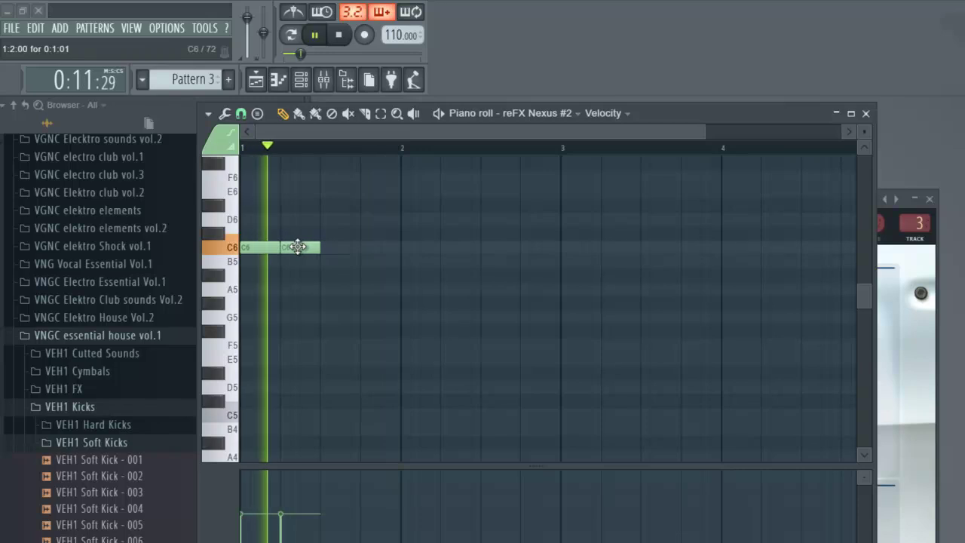
pyautogui.click(335, 247)
pyautogui.moveTo(348, 245); pyautogui.dragTo(381, 247)
pyautogui.click(385, 246)
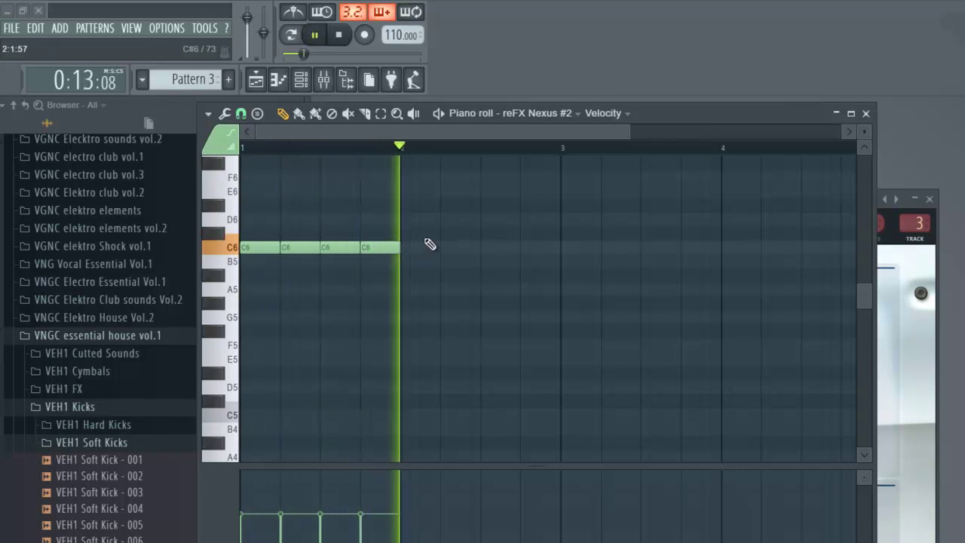
pyautogui.rightClick(369, 248)
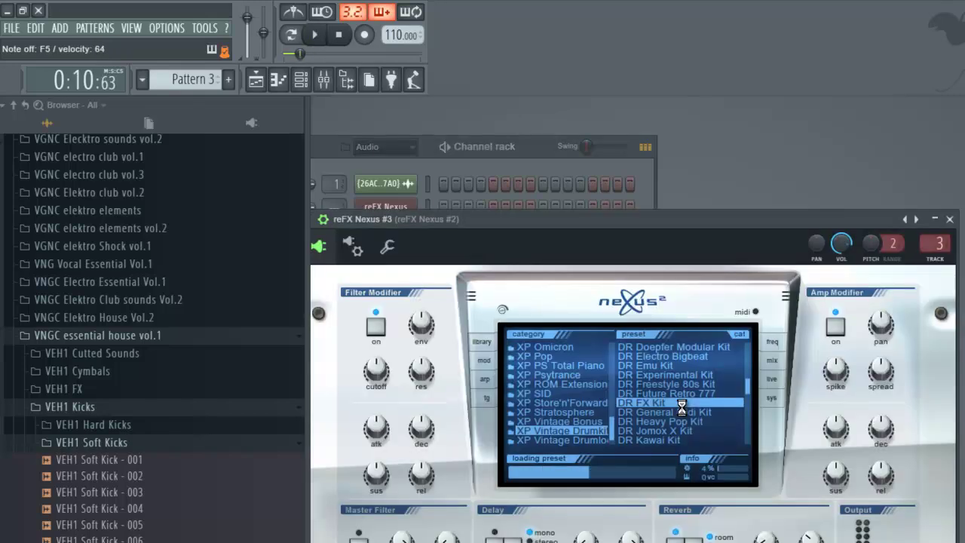
# Load the DR FX Kit preset from the XP Vintage Drumkit category in reFX Nexus #3
pyautogui.click(674, 404)
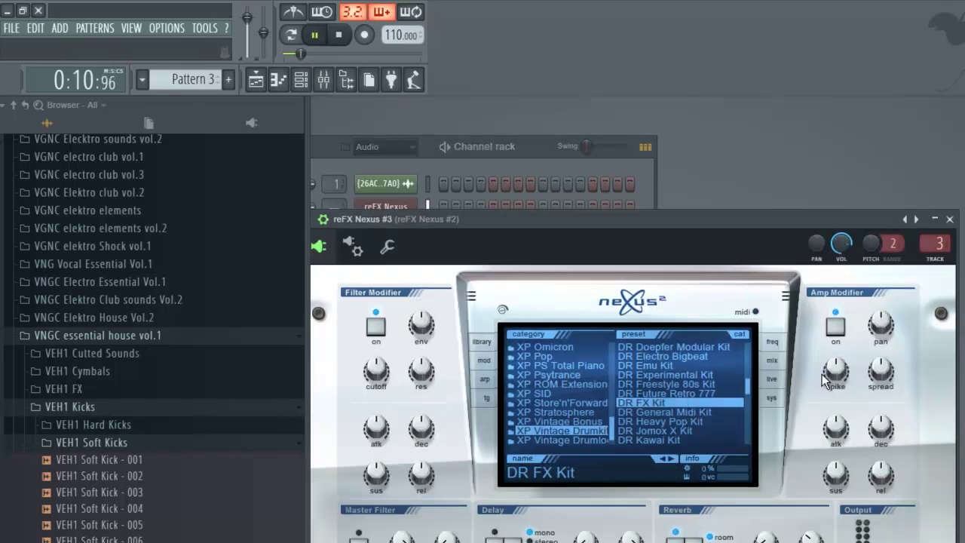
pyautogui.click(734, 409)
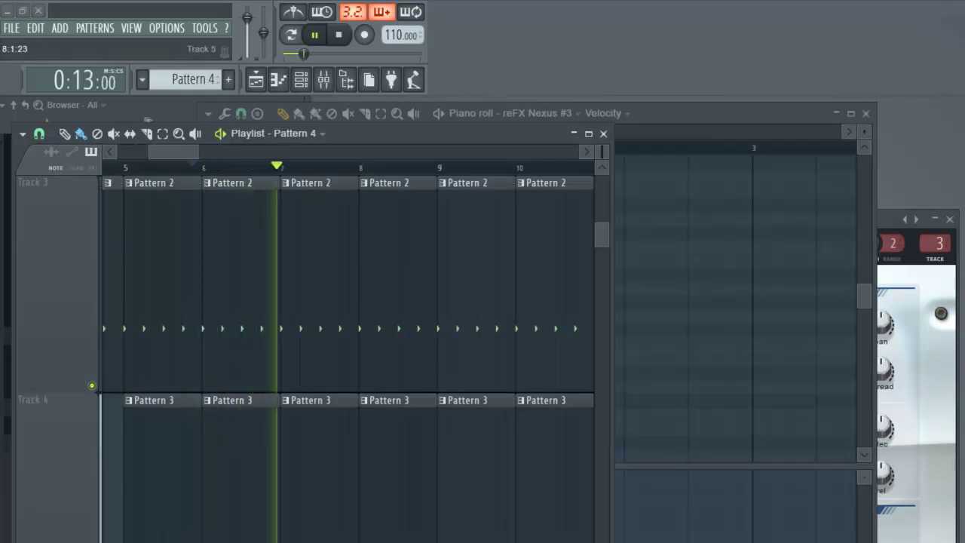
# Play Pattern 4's reFX Nexus #3 notes with the arrangement, review the playlist between bars 8 and 13, and close it
pyautogui.moveTo(739, 112); pyautogui.dragTo(736, 116)
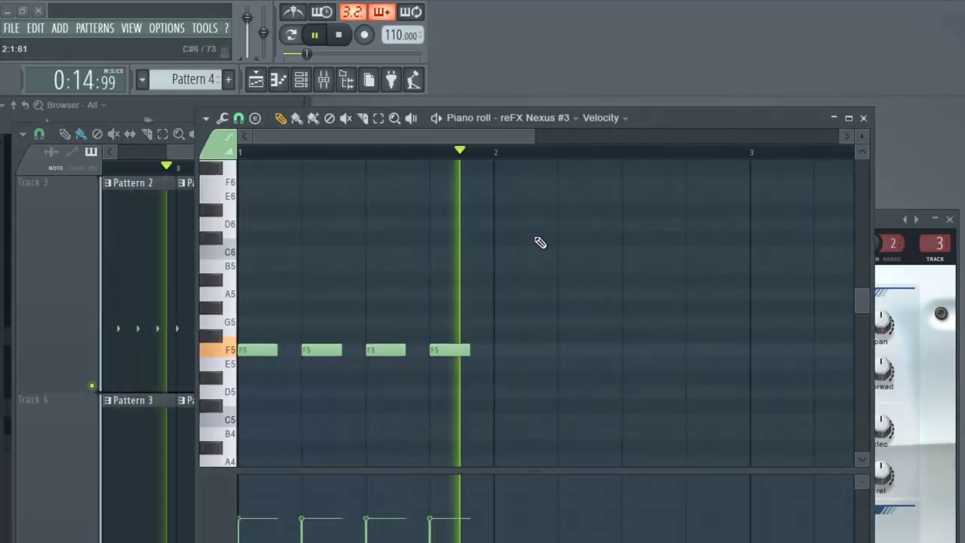
pyautogui.press('space')
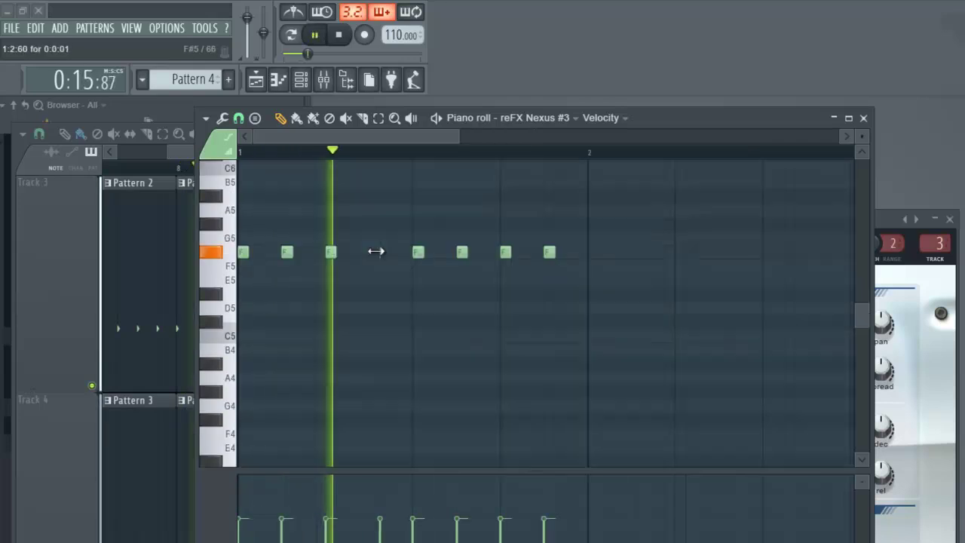
pyautogui.click(183, 511)
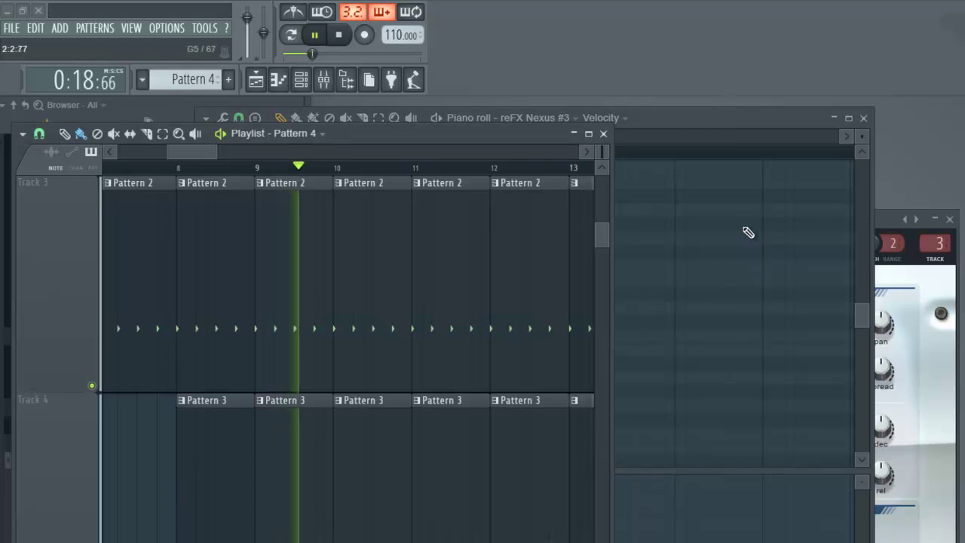
pyautogui.scroll(-4, 366, 278)
pyautogui.scroll(4, 411, 273)
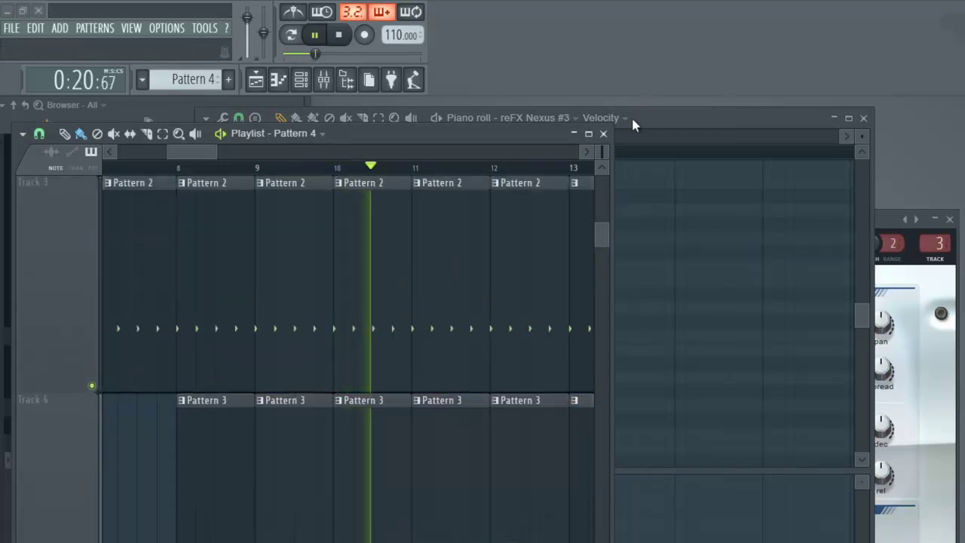
pyautogui.click(603, 134)
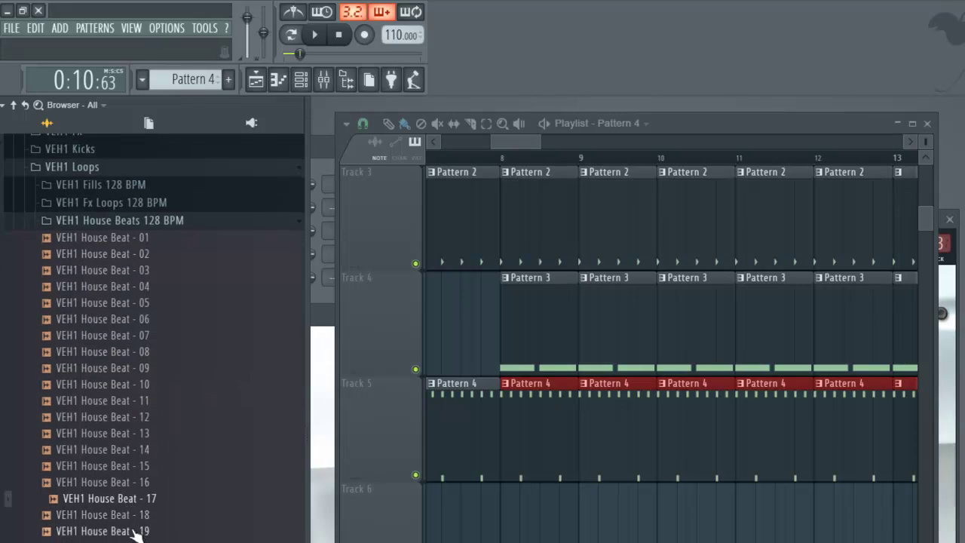
# Audition samples from the VEH1 House Beats 128 BPM folder, from House Beat - 19 onwards
pyautogui.click(136, 530)
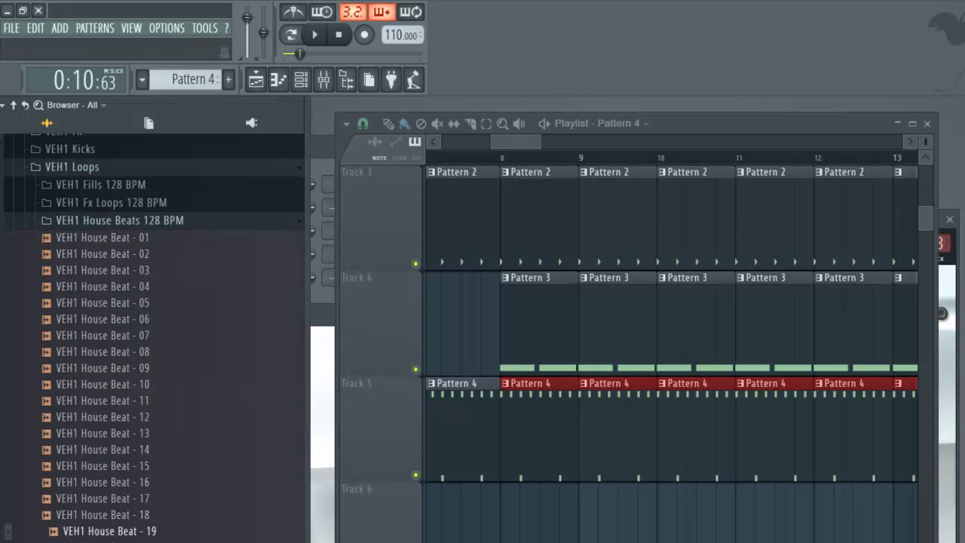
pyautogui.scroll(-6, 118, 526)
pyautogui.click(120, 520)
pyautogui.click(130, 531)
pyautogui.press('space')
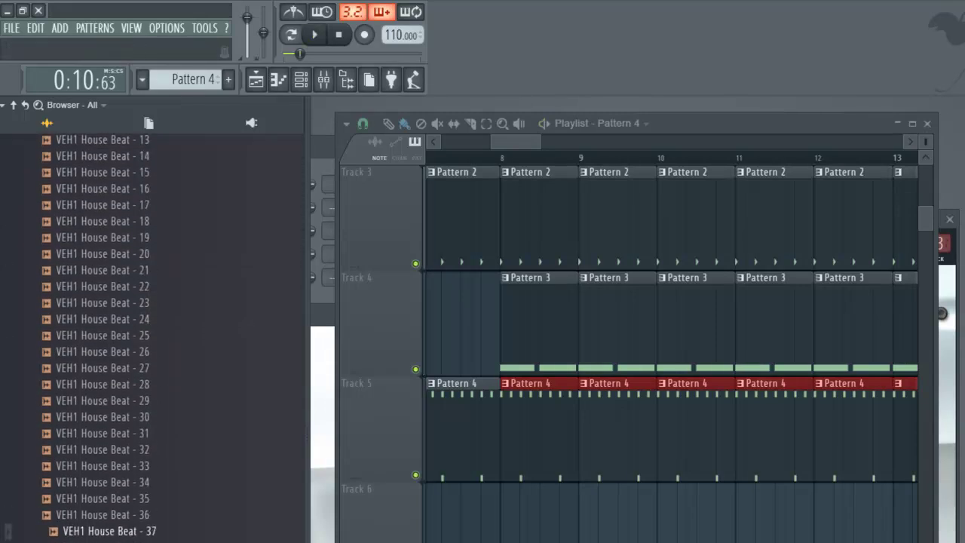
pyautogui.scroll(-8, 128, 540)
pyautogui.click(128, 542)
pyautogui.scroll(-20, 124, 535)
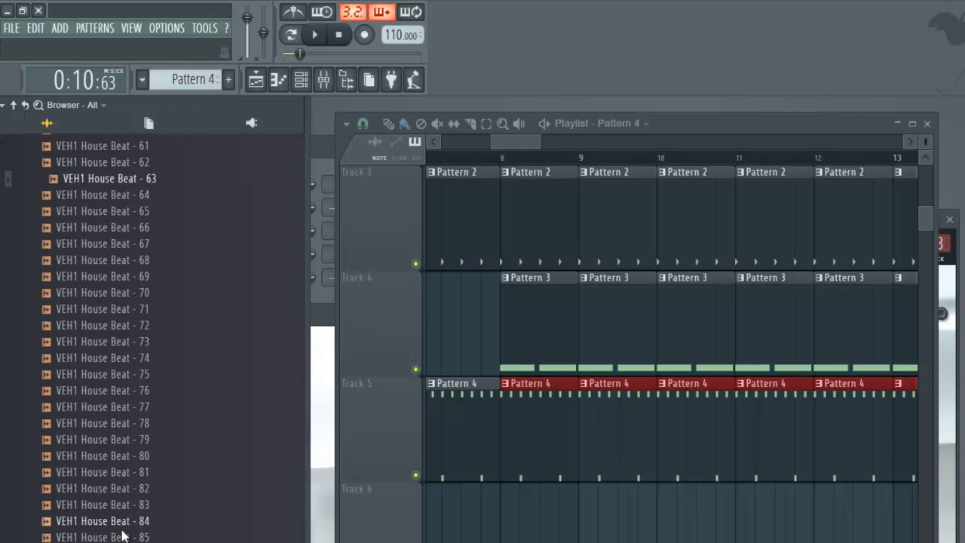
pyautogui.click(124, 532)
# Place VEH1 House Loop - 064 on Track 6 at bar 8, play it with the arrangement, and close the playlist
pyautogui.moveTo(125, 532); pyautogui.dragTo(537, 526)
pyautogui.press('space')
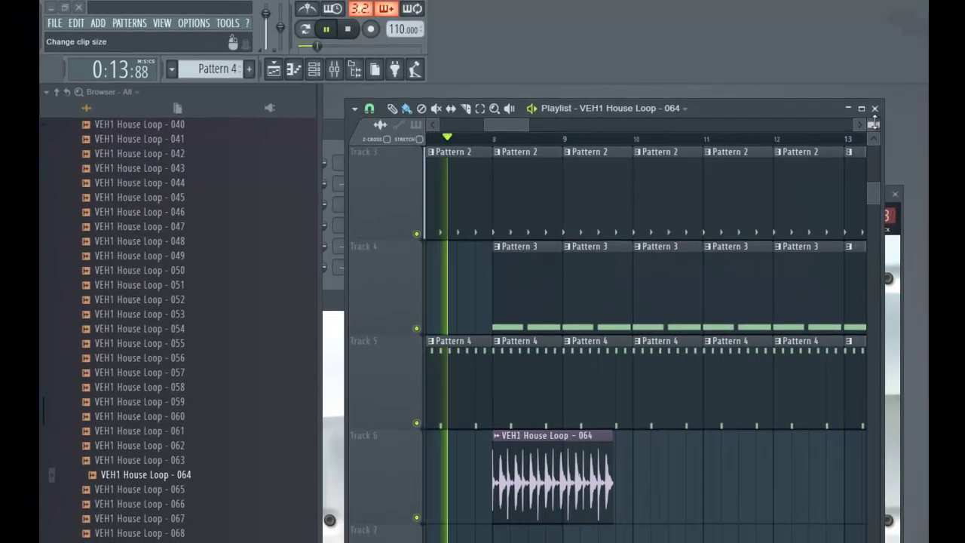
pyautogui.click(926, 124)
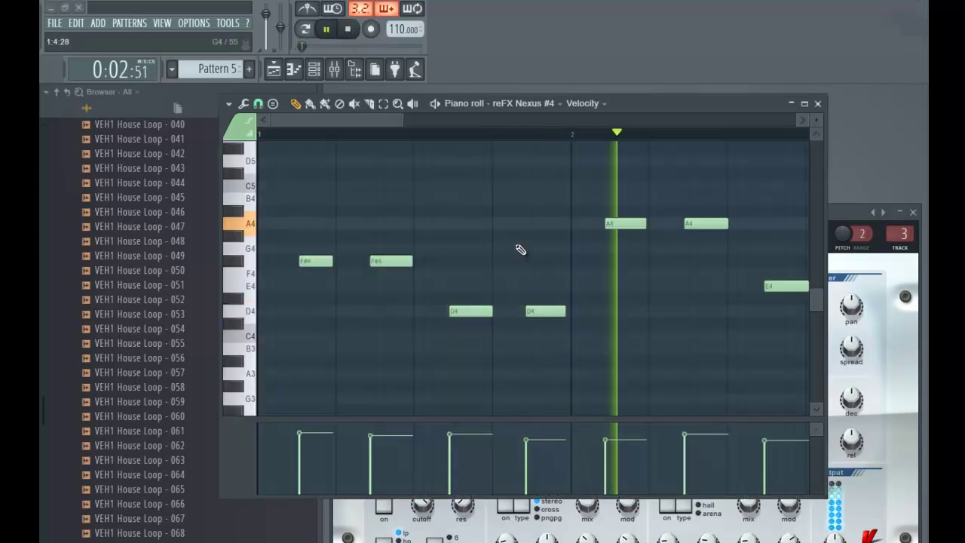
# Quantize the start times of Pattern 5's reFX Nexus #4 notes with the Default template and close the piano roll
pyautogui.hotkey('alt', 'q')
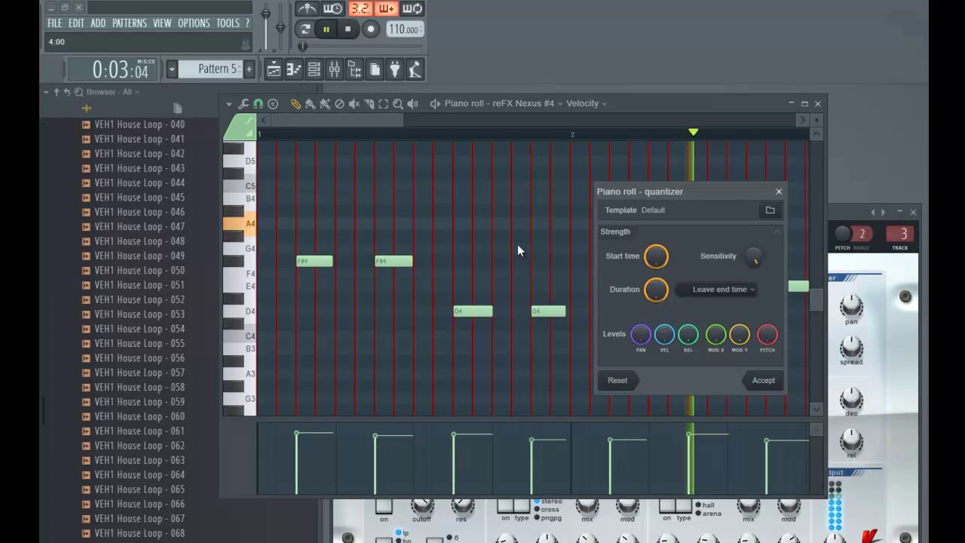
pyautogui.click(758, 381)
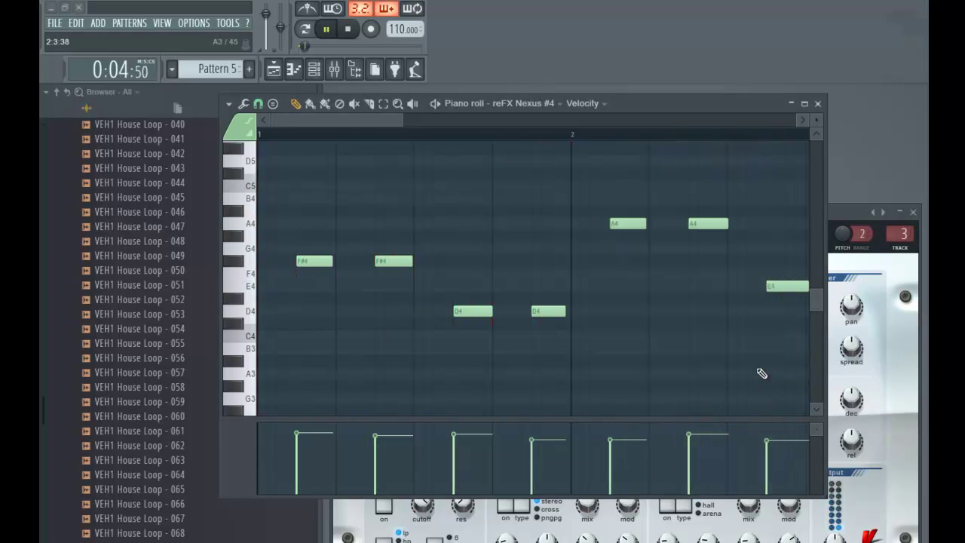
pyautogui.click(817, 104)
# Place Pattern 5 in the playlist on Track 6 at bar 5 and on Track 7 at bar 7, repeating it along Track 7 from bar 9
pyautogui.click(274, 70)
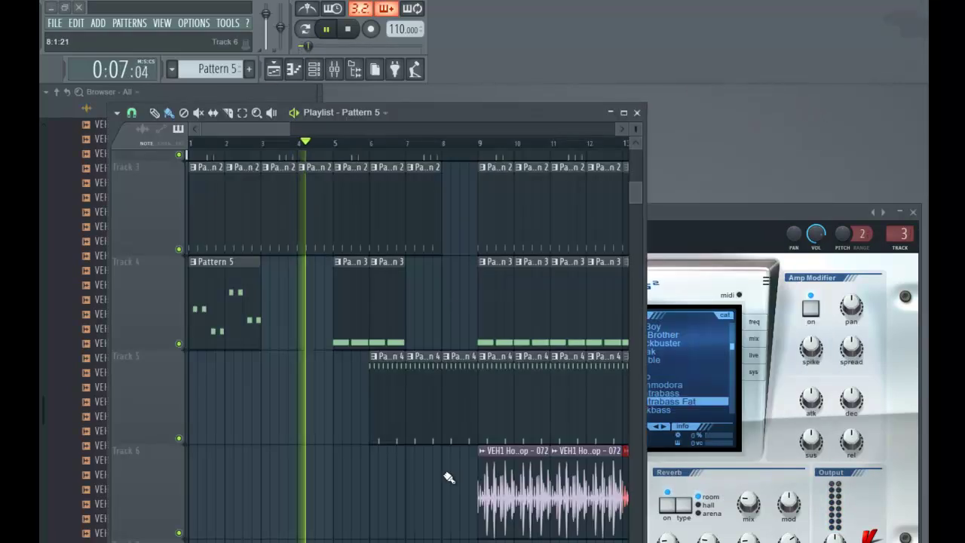
pyautogui.click(337, 497)
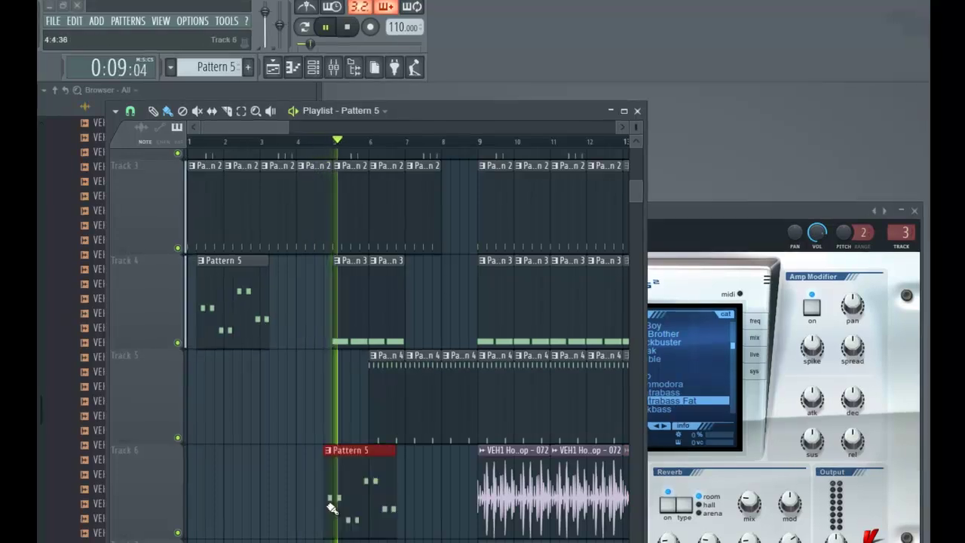
pyautogui.click(424, 540)
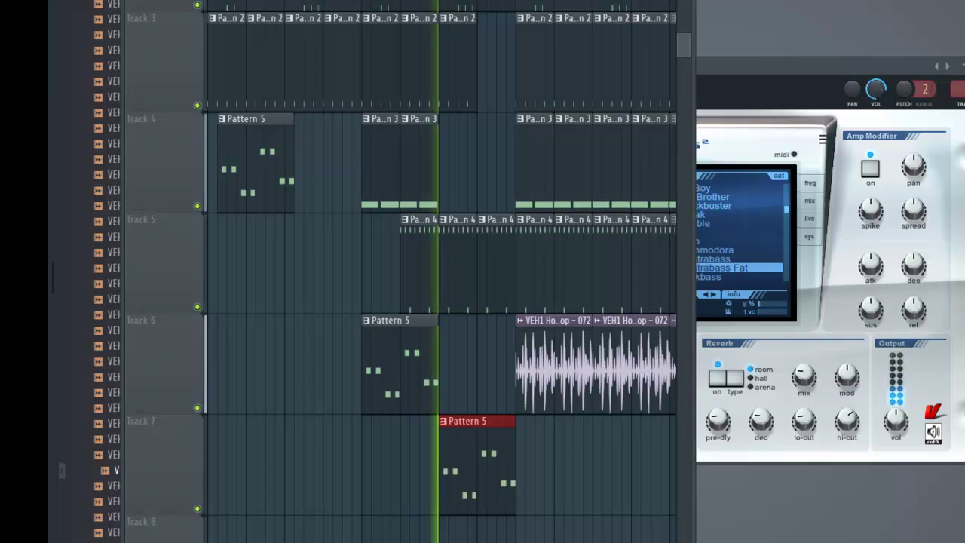
pyautogui.scroll(-2, 394, 522)
pyautogui.click(395, 494)
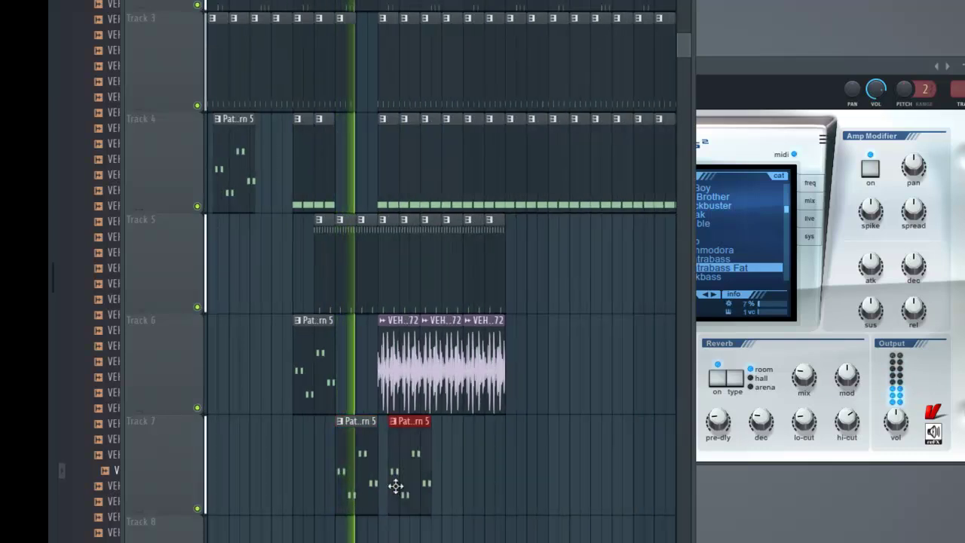
pyautogui.click(436, 482)
pyautogui.moveTo(468, 478); pyautogui.dragTo(648, 477)
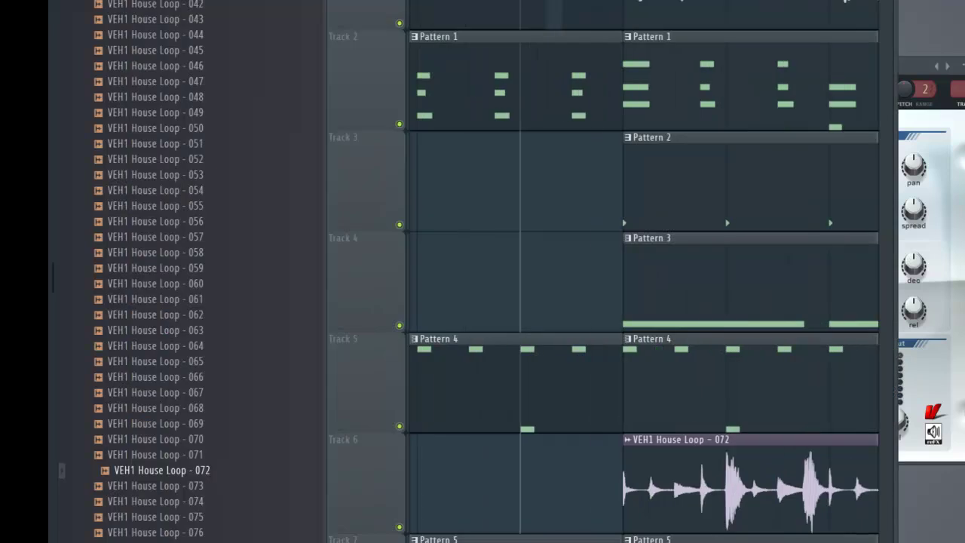
# Replay the passage before bar 9 and move the audio part that starts just before that bar slightly later
pyautogui.click(347, 1)
pyautogui.click(368, 0)
pyautogui.press('space')
pyautogui.press('space')
pyautogui.press('space')
pyautogui.press('space')
pyautogui.press('space')
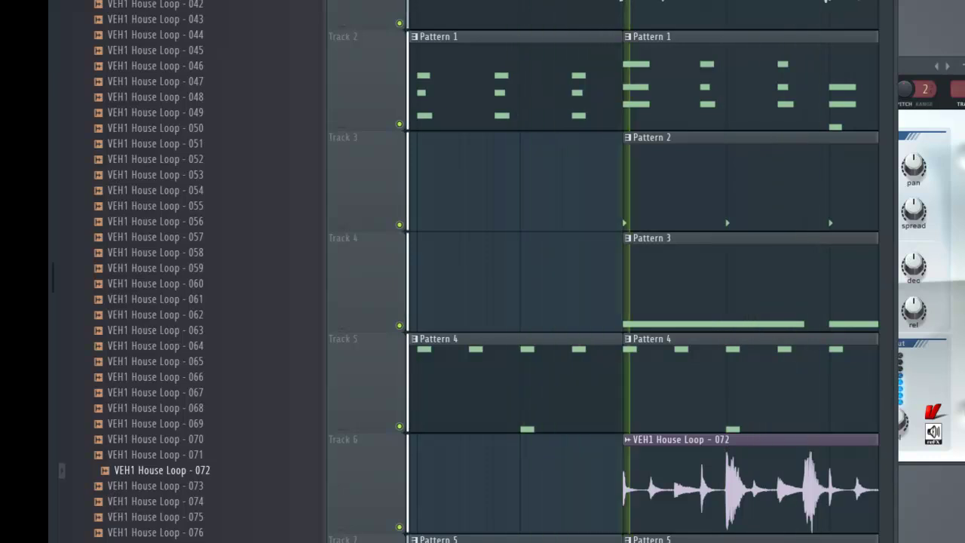
pyautogui.press('space')
pyautogui.press('space')
pyautogui.press('space')
pyautogui.press('space')
pyautogui.press('space')
pyautogui.moveTo(625, 127); pyautogui.dragTo(632, 128)
pyautogui.press('space')
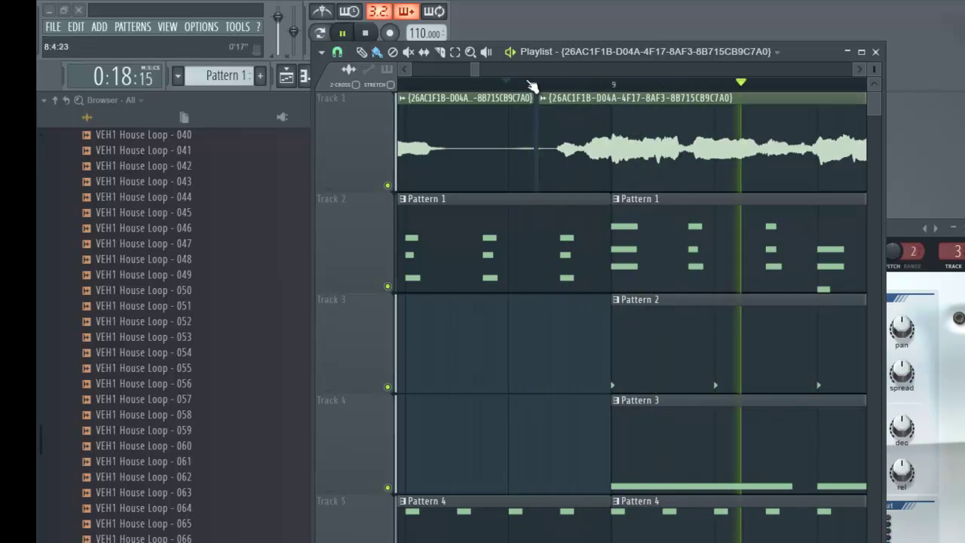
pyautogui.moveTo(478, 71); pyautogui.dragTo(605, 92)
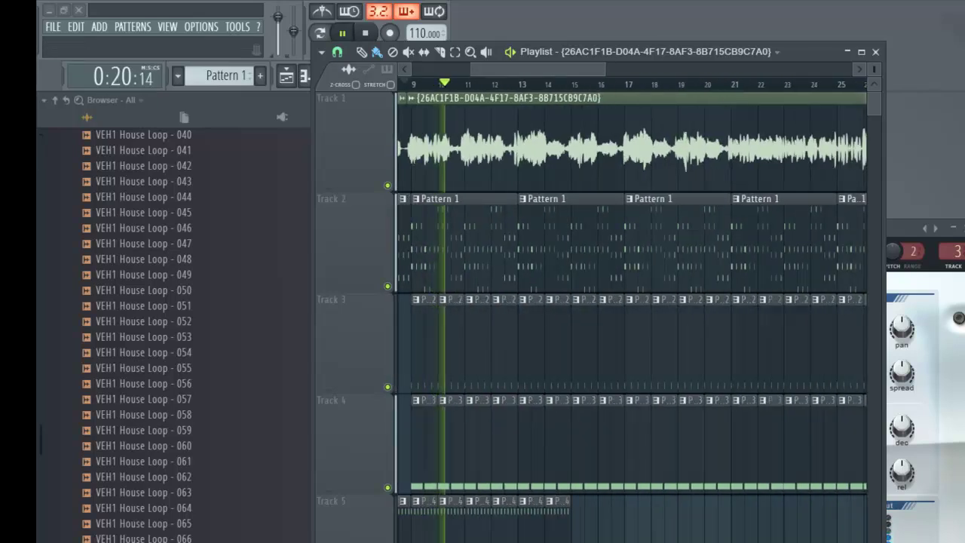